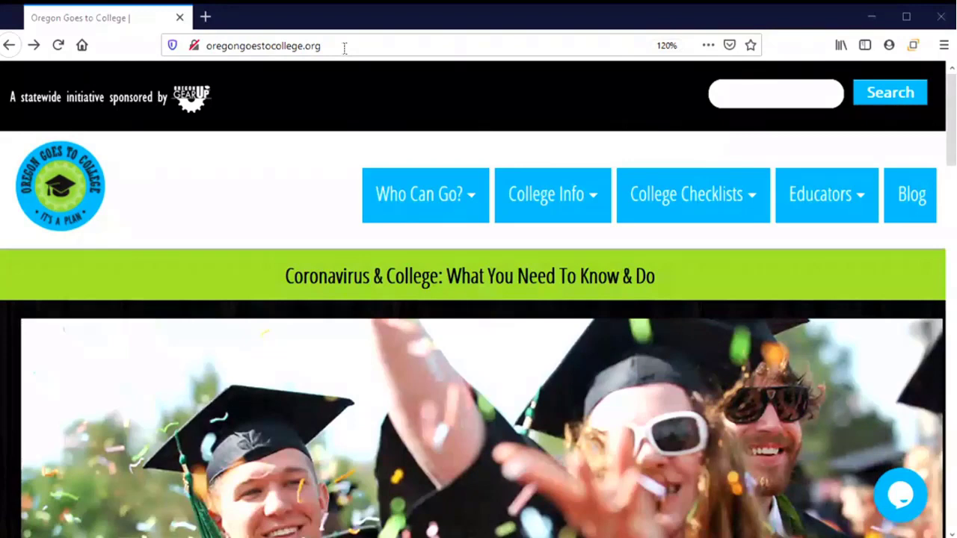
Open the Apply to College page from College Info and scroll to the Community Colleges table.
mouse_move(460, 203)
mouse_move(523, 215)
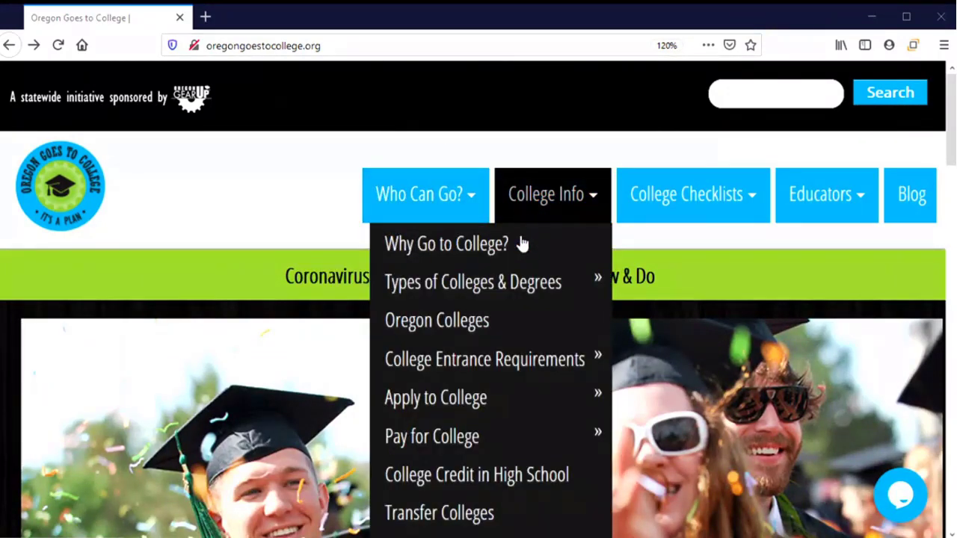
click(475, 401)
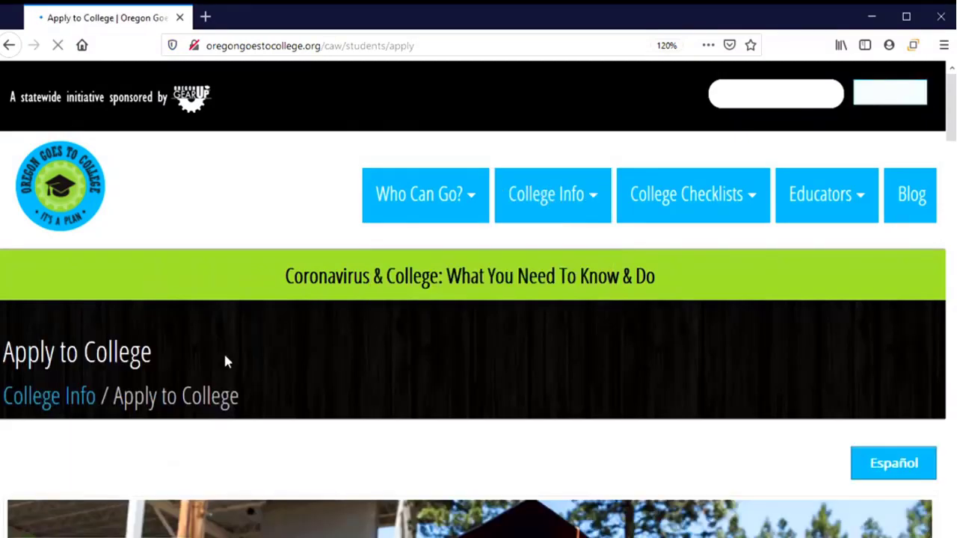
scroll(317, 388, down, 5)
scroll(317, 384, down, 4)
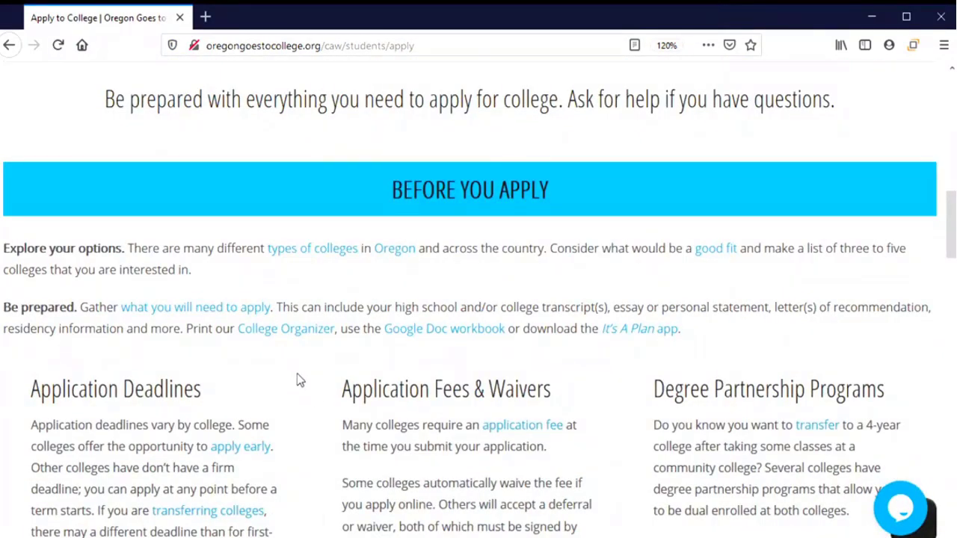
scroll(297, 374, down, 10)
scroll(297, 380, down, 3)
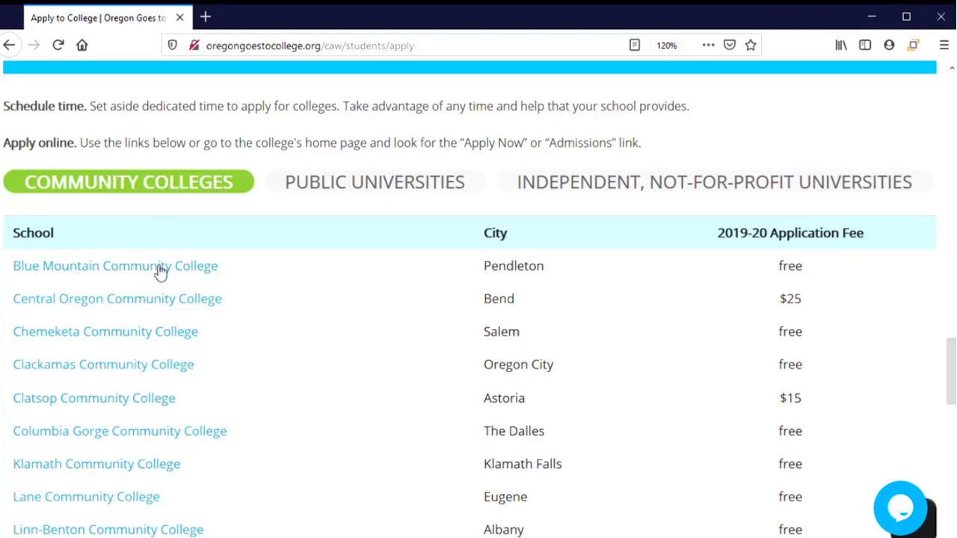
Open Clackamas Community College's application and start one as a new degree-seeking CCC student.
click(132, 373)
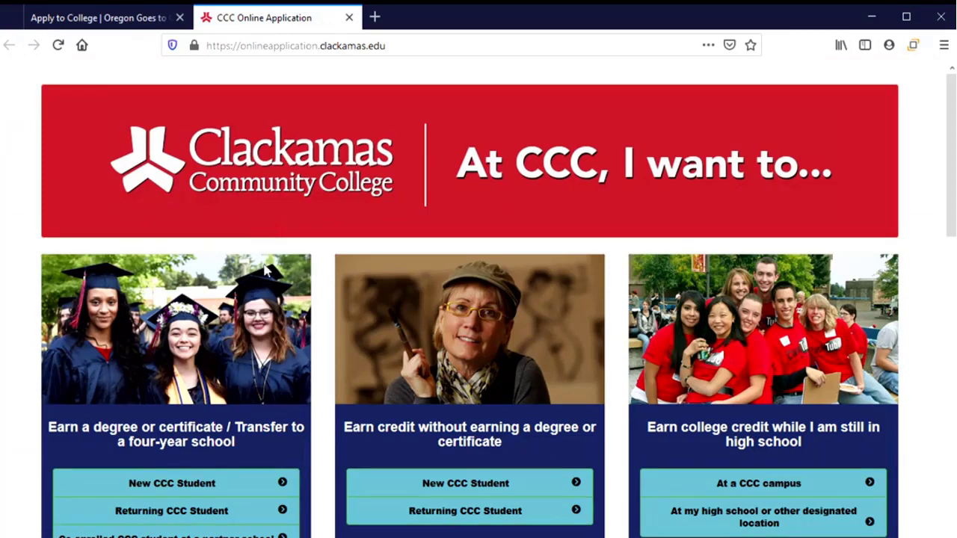
scroll(258, 312, down, 2)
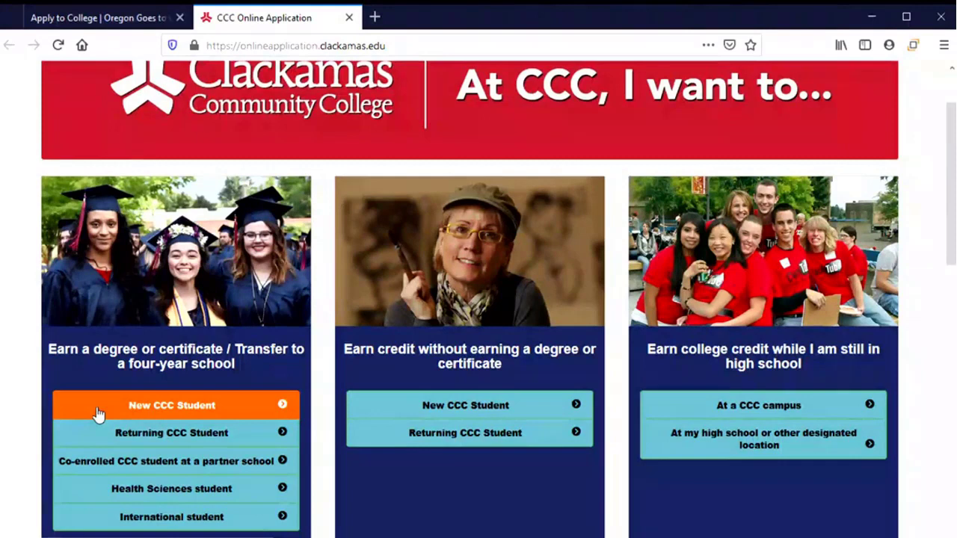
click(173, 407)
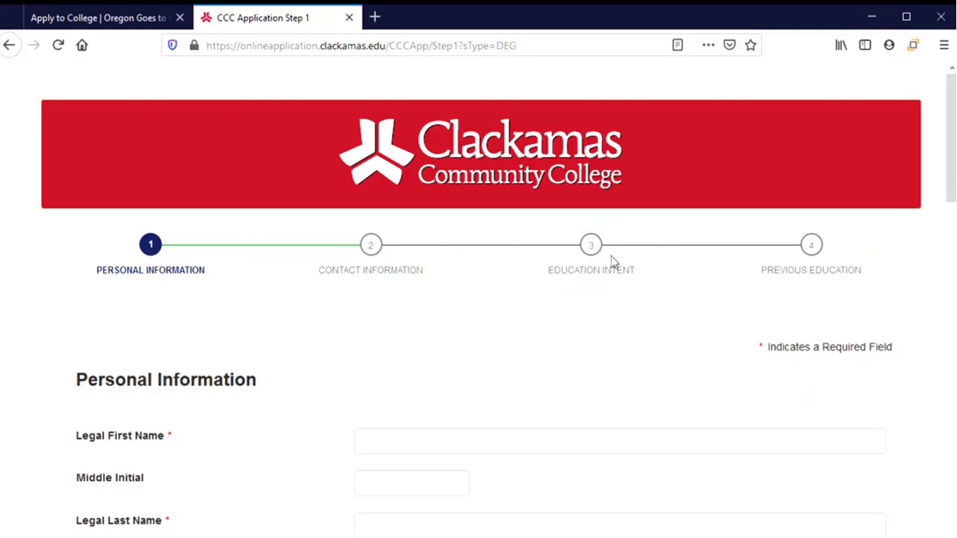
Enter the applicant's legal first name, middle initial and legal last name.
click(156, 273)
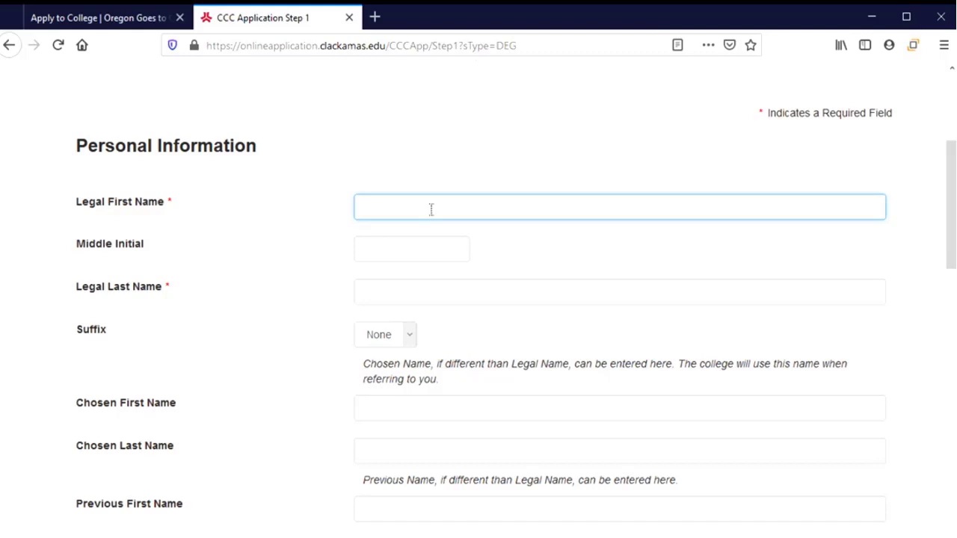
key(Tab)
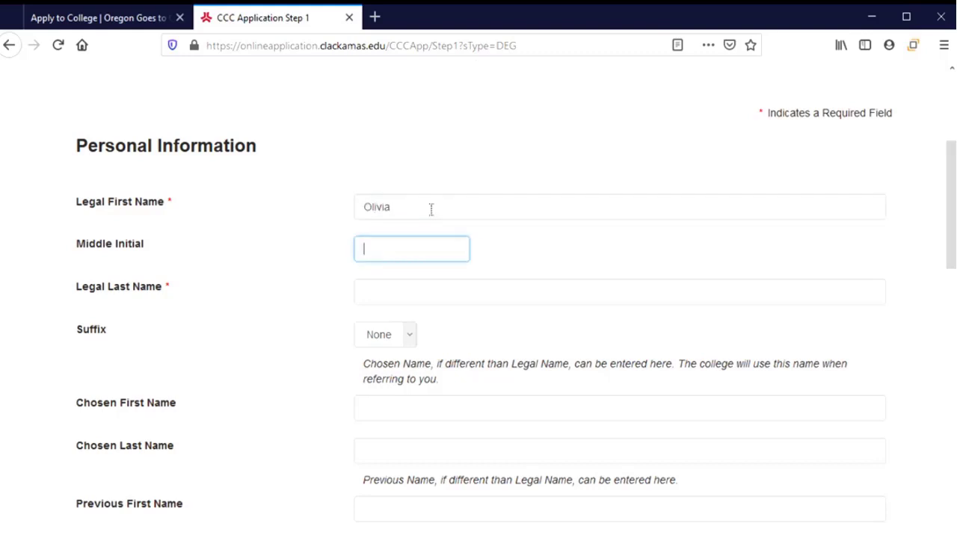
key(Tab)
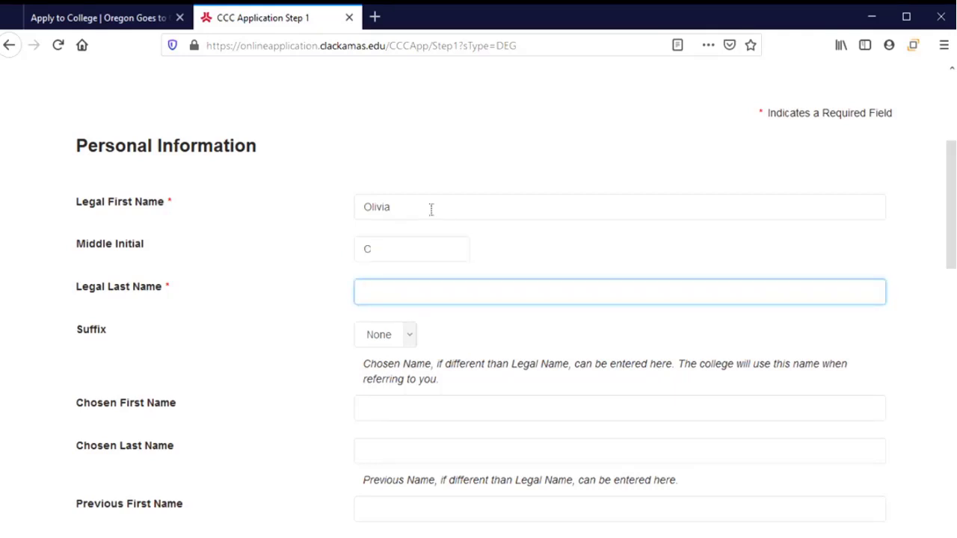
Leave the name suffix set to None.
click(412, 337)
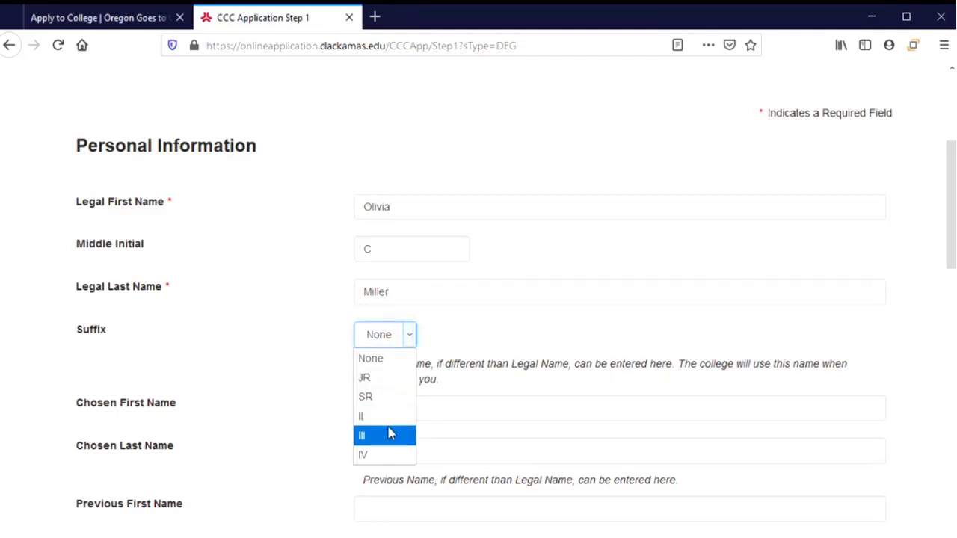
click(411, 334)
scroll(299, 359, down, 2)
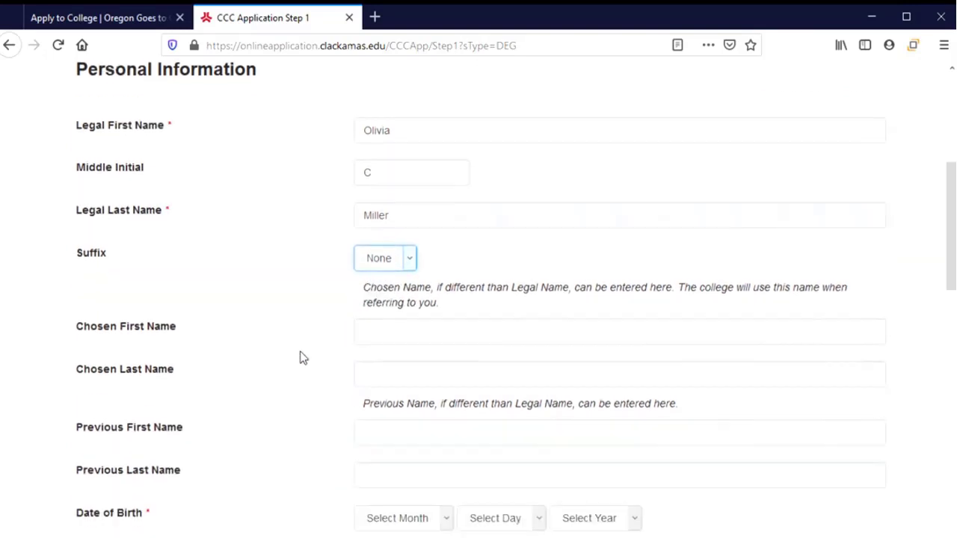
scroll(296, 344, down, 2)
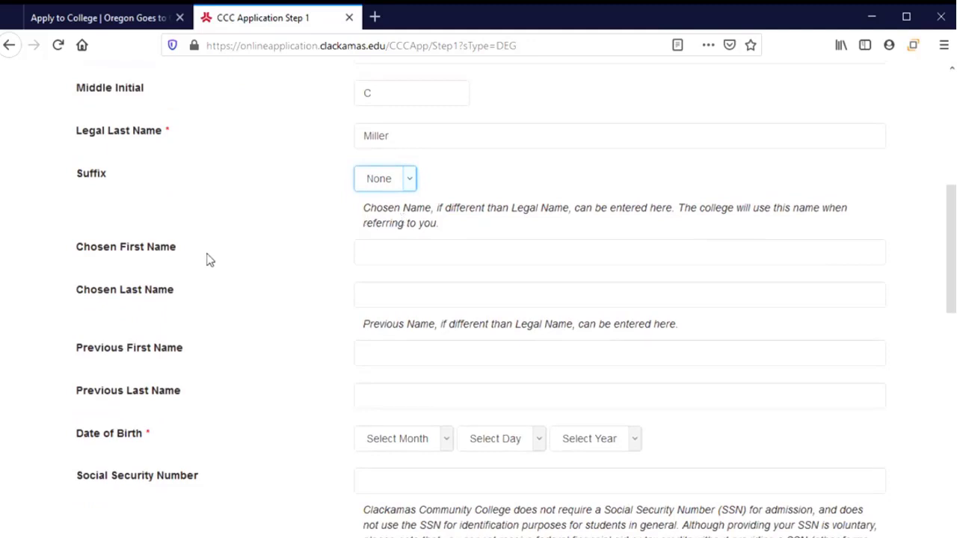
scroll(242, 266, up, 2)
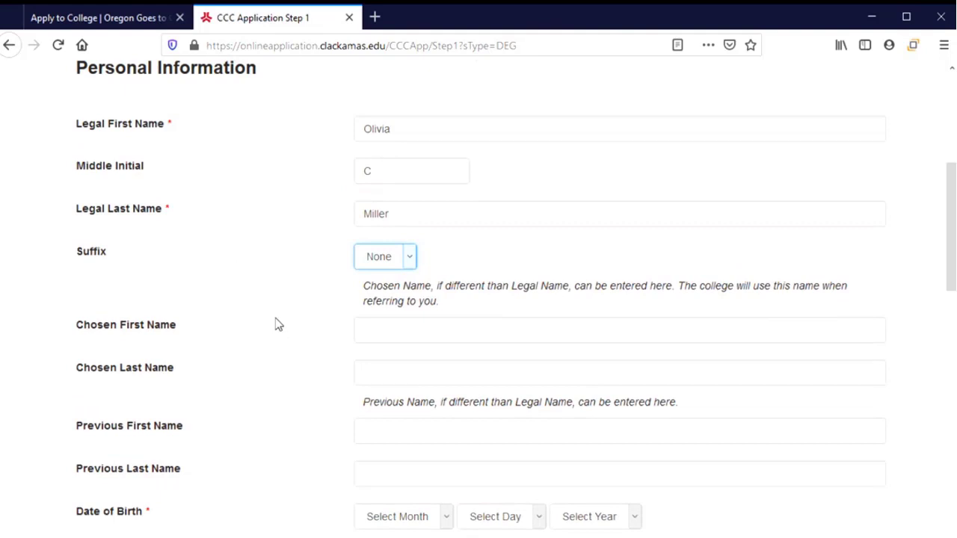
scroll(278, 329, down, 2)
Enter the applicant's chosen first name.
click(375, 250)
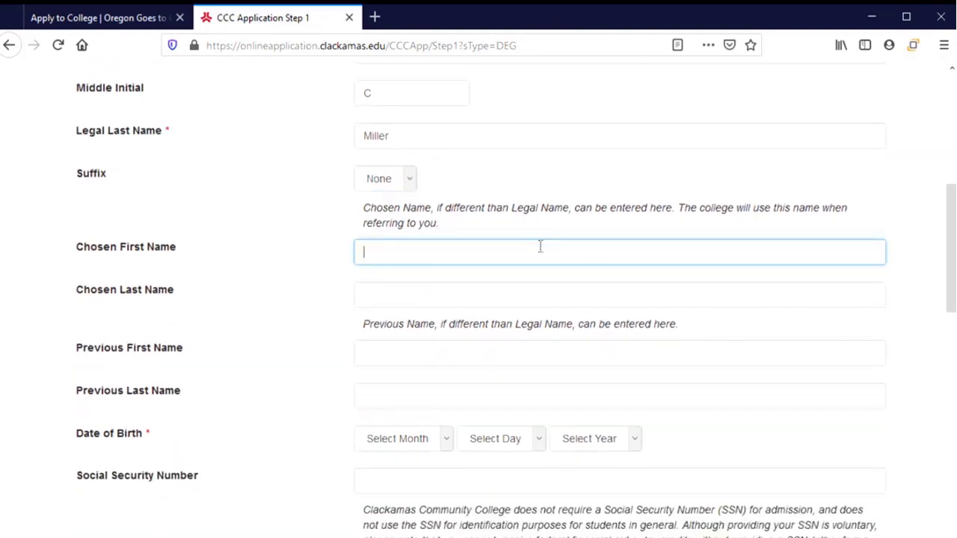
text(Livvy)
scroll(292, 324, down, 2)
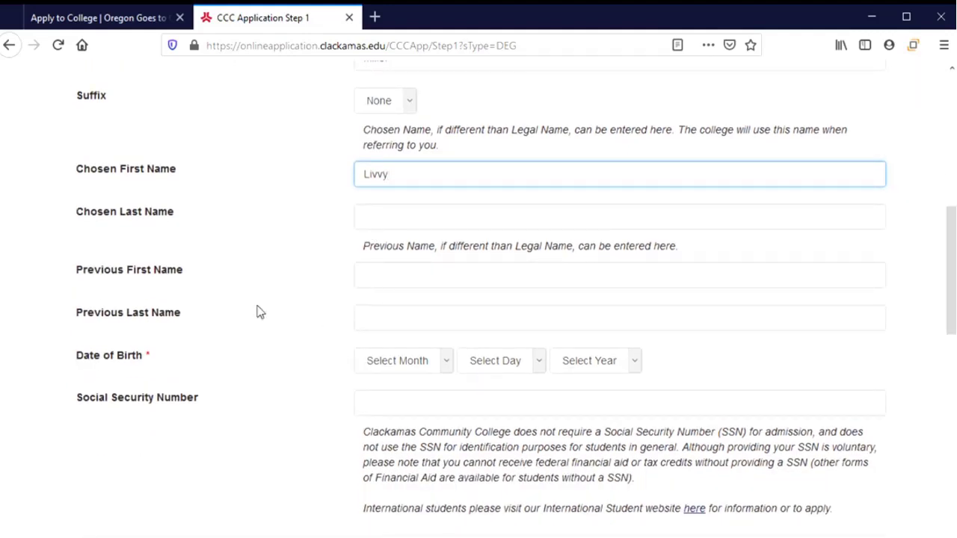
click(313, 281)
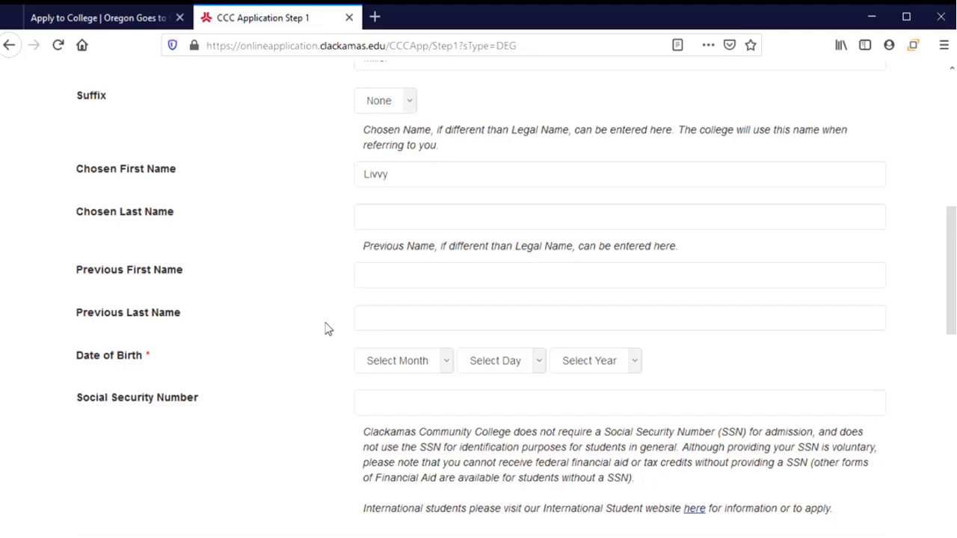
Set the date of birth to January 1, 2003.
scroll(325, 329, down, 2)
scroll(325, 328, down, 2)
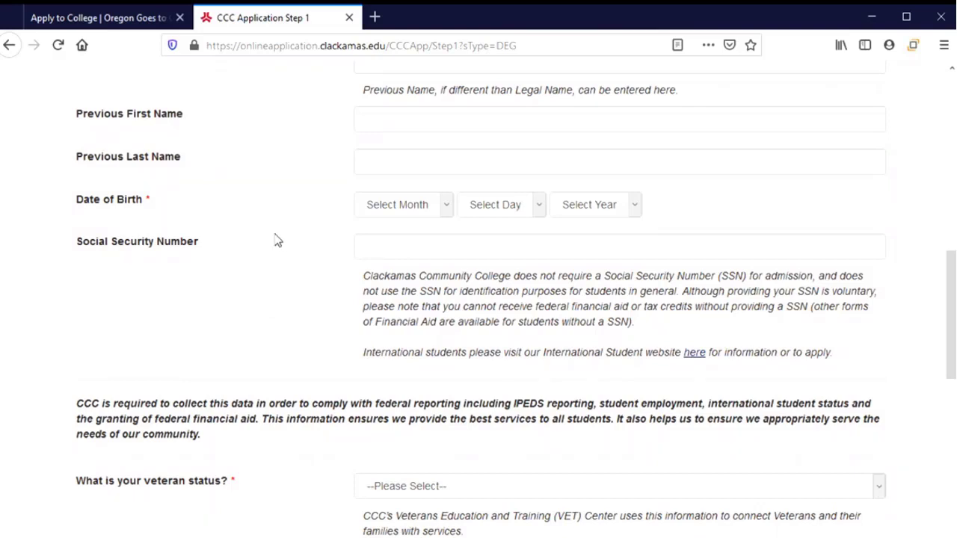
click(438, 203)
click(399, 252)
click(496, 207)
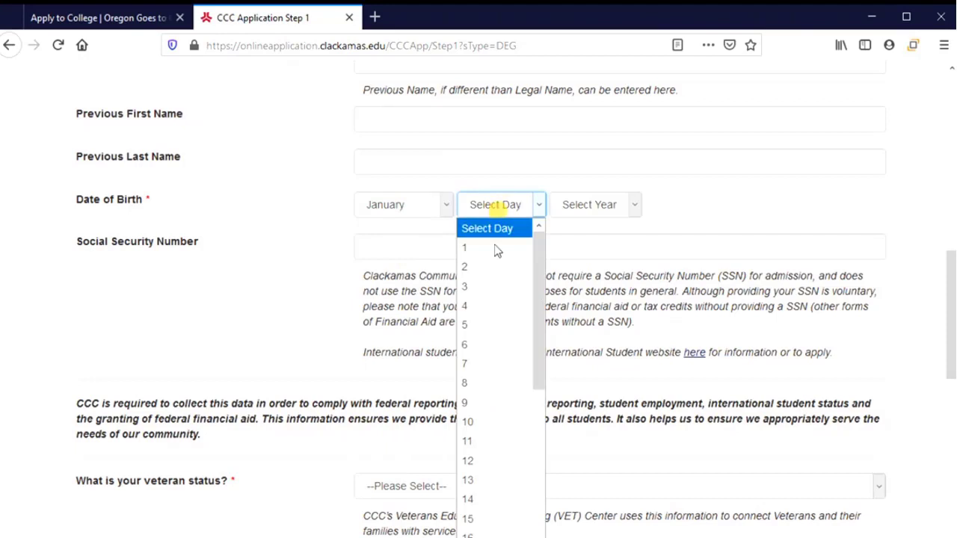
click(493, 252)
click(596, 213)
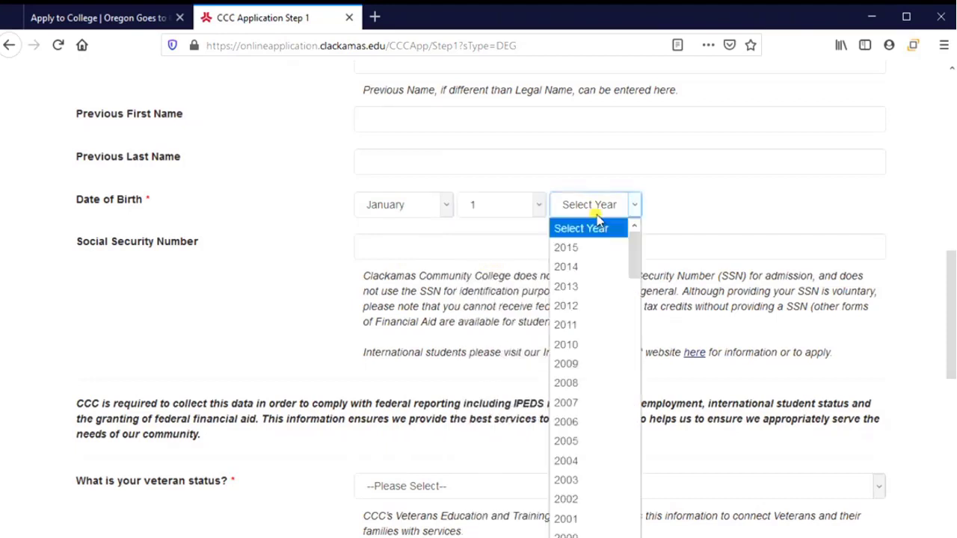
click(595, 482)
Enter the applicant's Social Security Number.
click(421, 255)
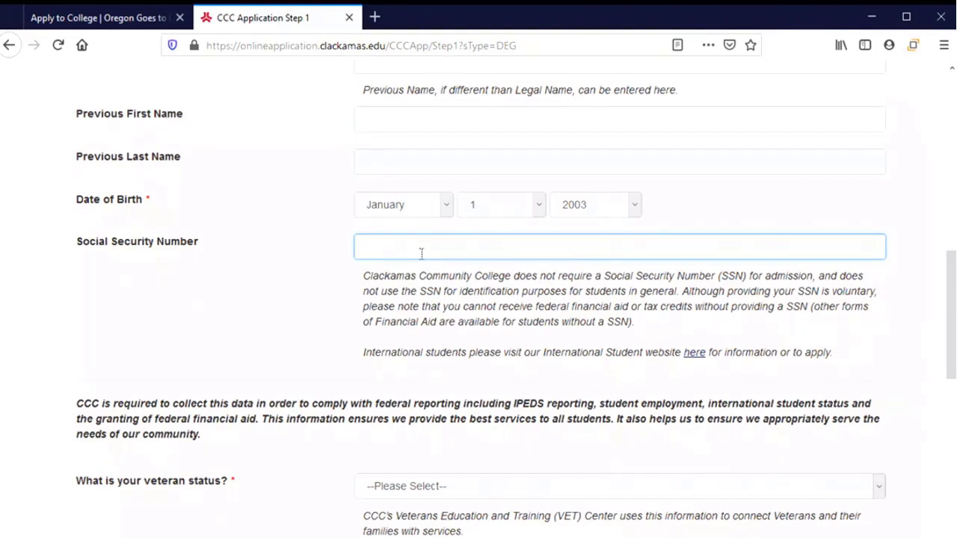
text(123456)
text(789)
Set veteran status to Not Applicable and legal sex to Female.
scroll(290, 378, down, 3)
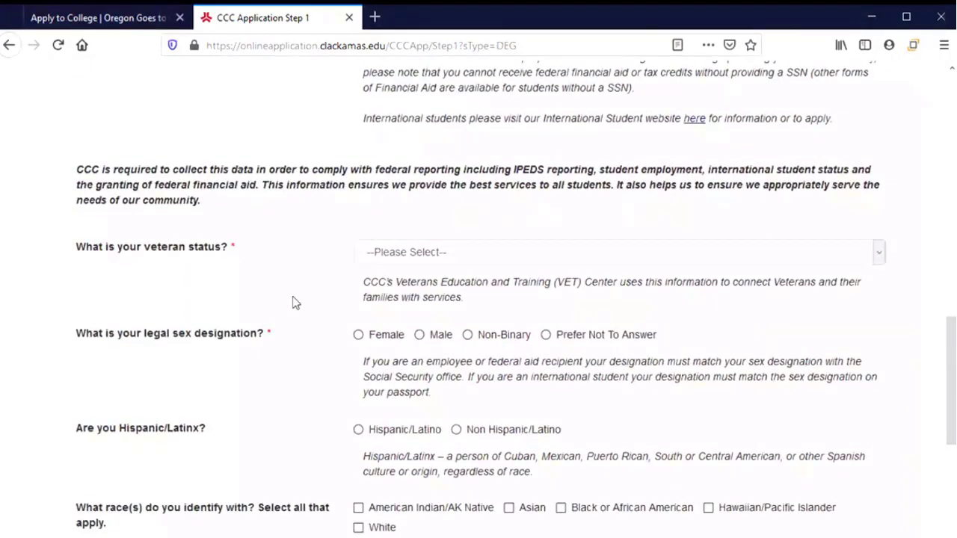
scroll(290, 229, down, 1)
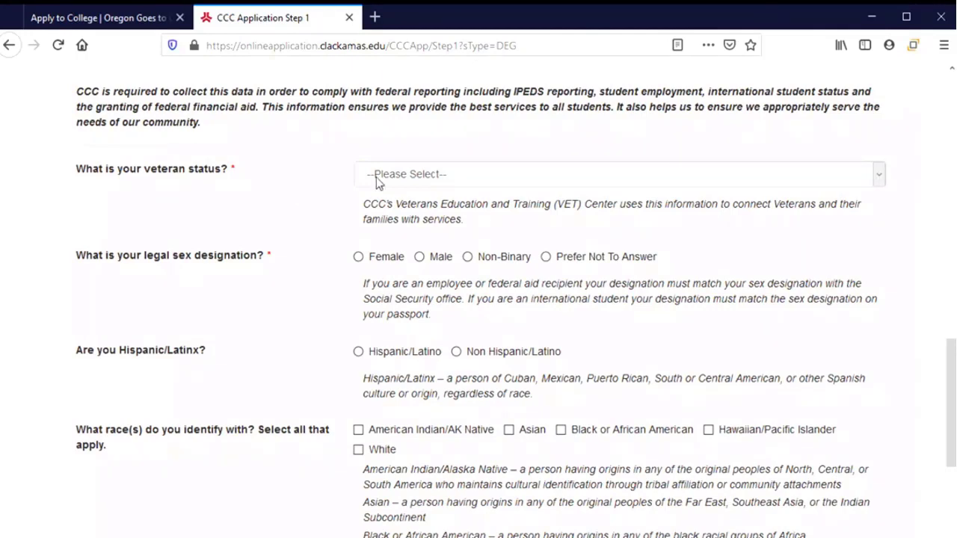
click(502, 177)
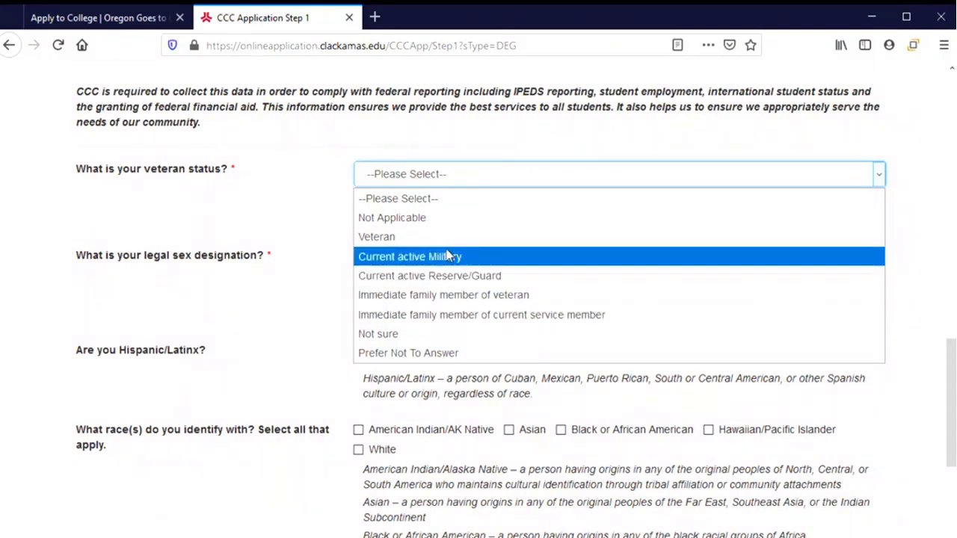
click(422, 218)
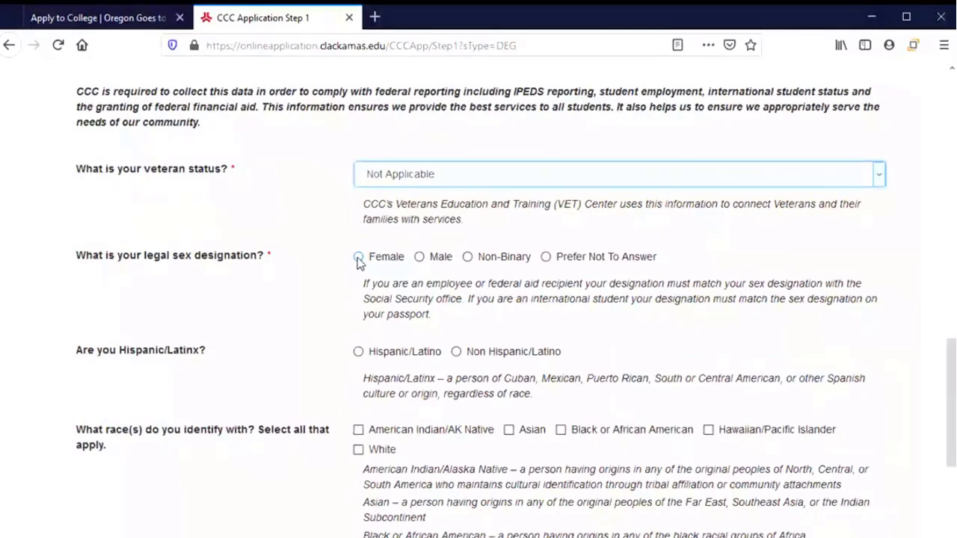
click(359, 258)
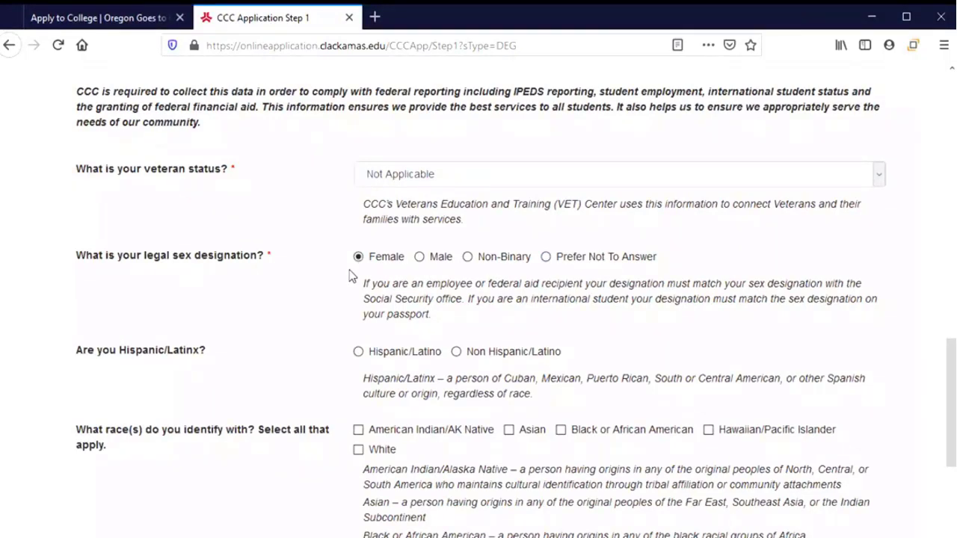
Answer Hispanic/Latino for ethnicity, add White as race, and continue to Step 2.
scroll(331, 304, down, 2)
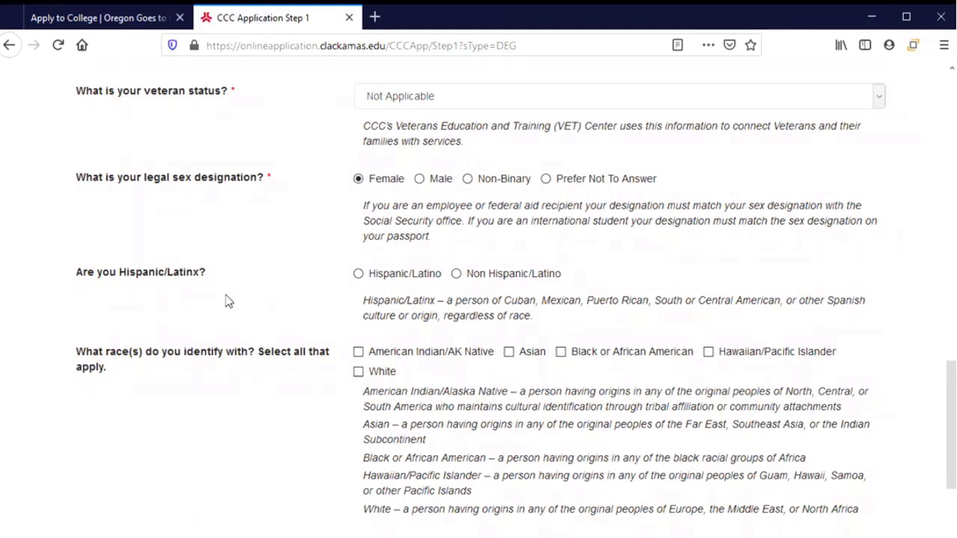
scroll(284, 271, down, 2)
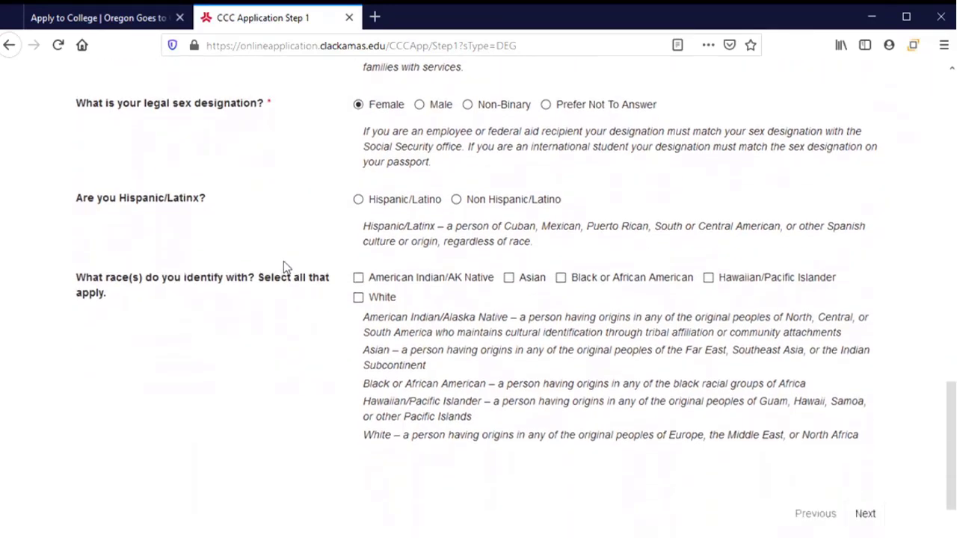
click(359, 199)
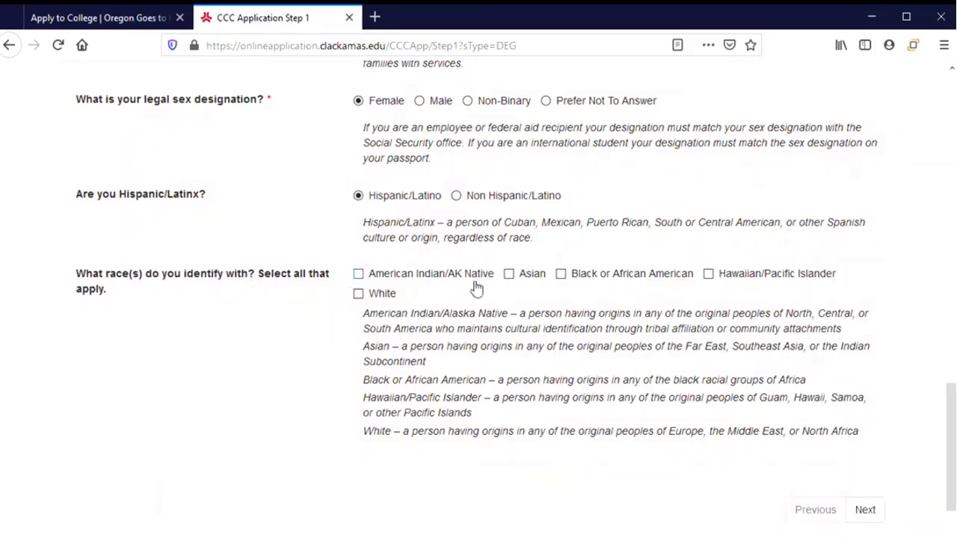
click(358, 294)
click(863, 513)
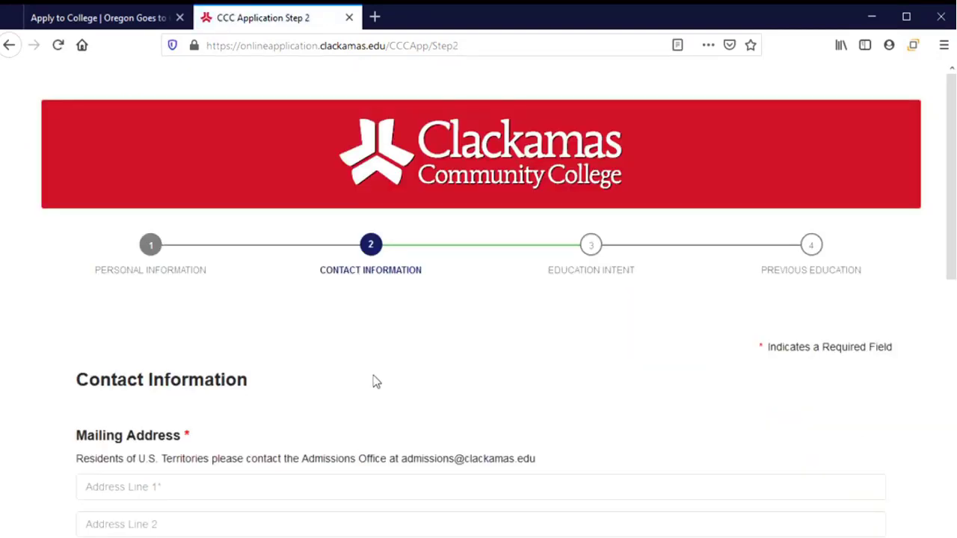
Enter the applicant's mailing address line, city, state and zip code.
scroll(374, 381, down, 3)
scroll(372, 377, down, 2)
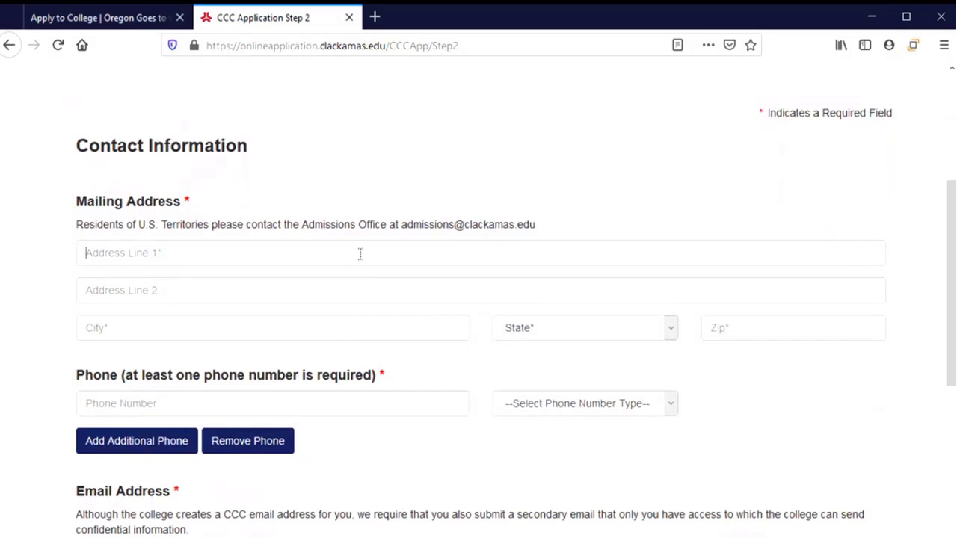
click(359, 254)
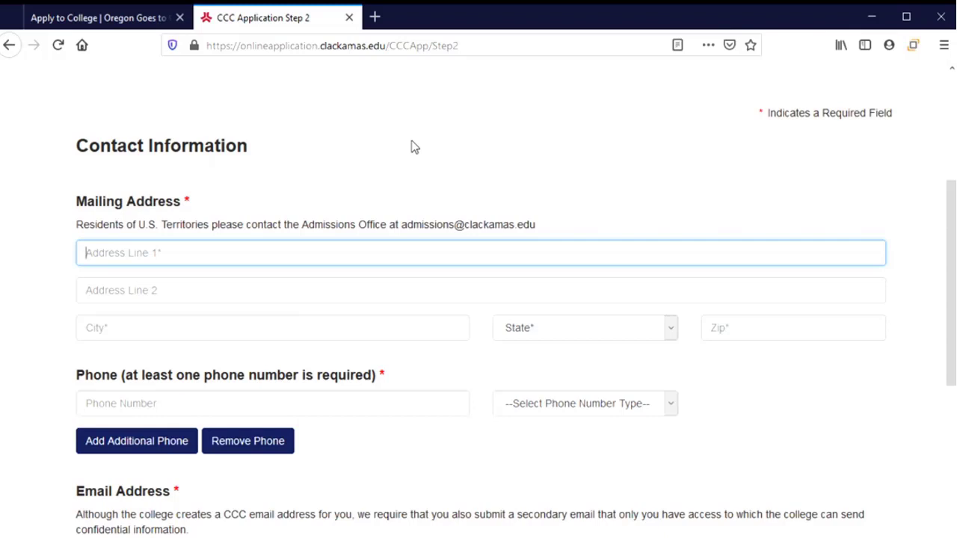
text(110 Snell Hall)
key(Tab)
text(Corv)
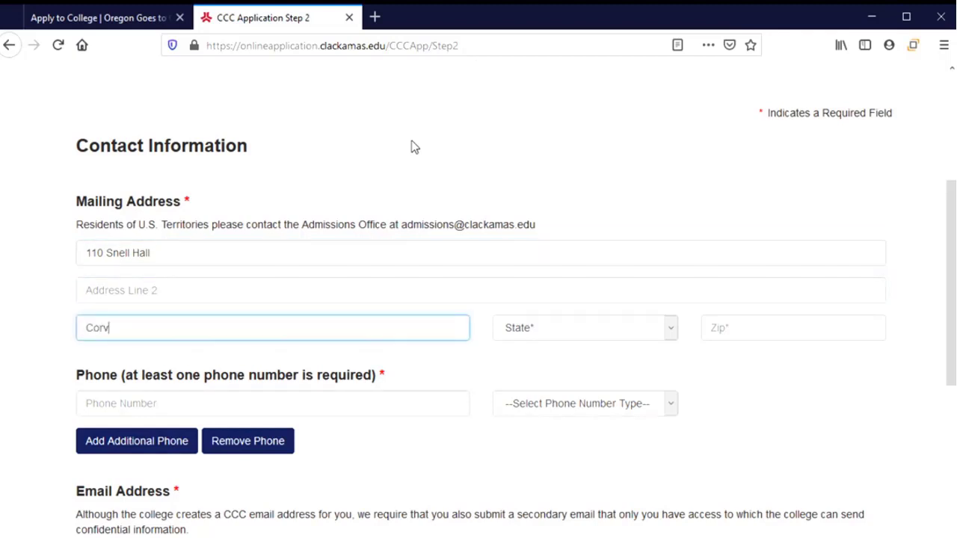
text(allis)
key(Tab)
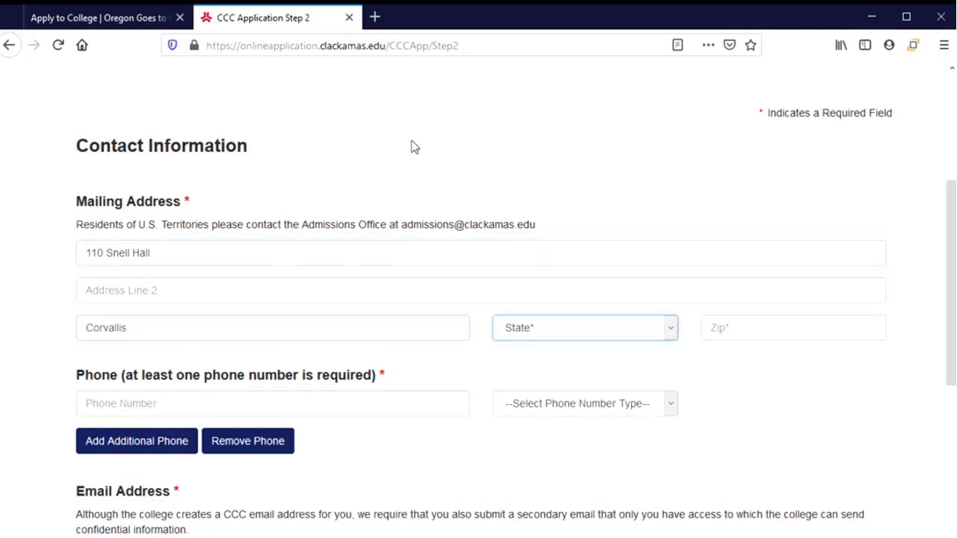
text(or)
key(Tab)
text(9)
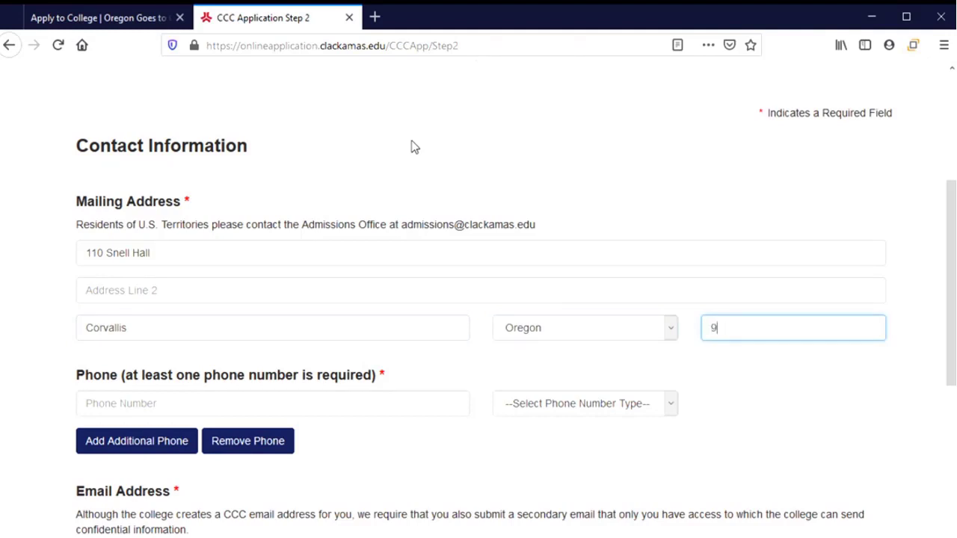
text(7331)
Enter the applicant's phone number as a Cell Phone and consent to text messages.
click(340, 405)
text(5)
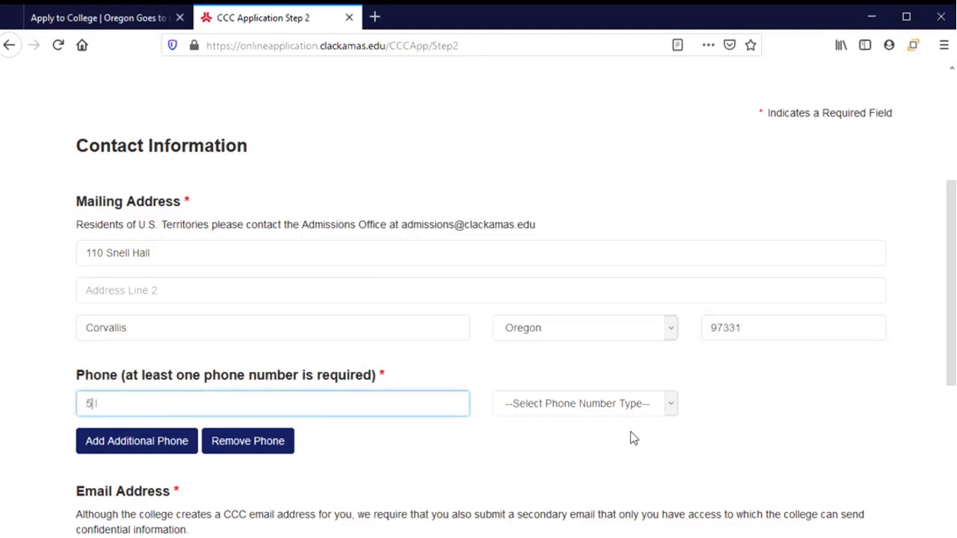
text(415551234)
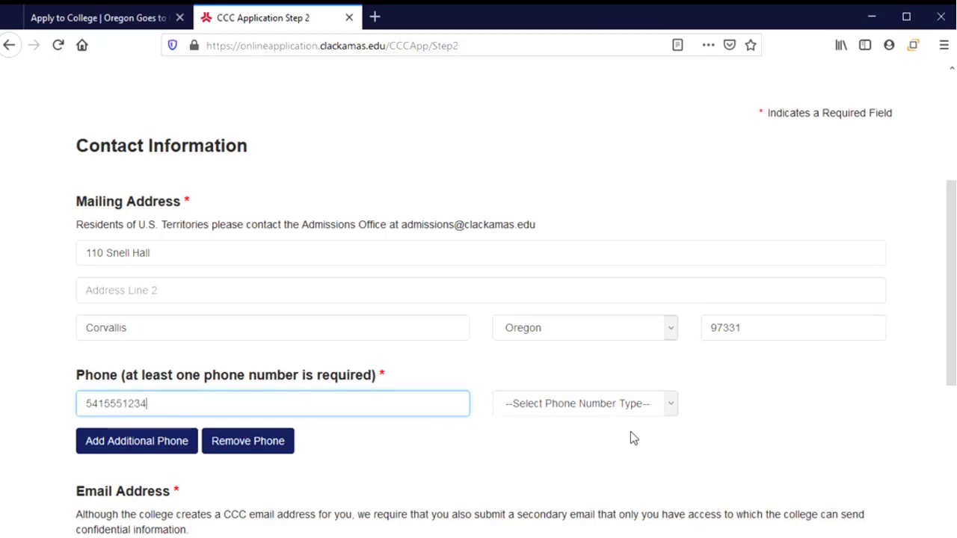
click(617, 406)
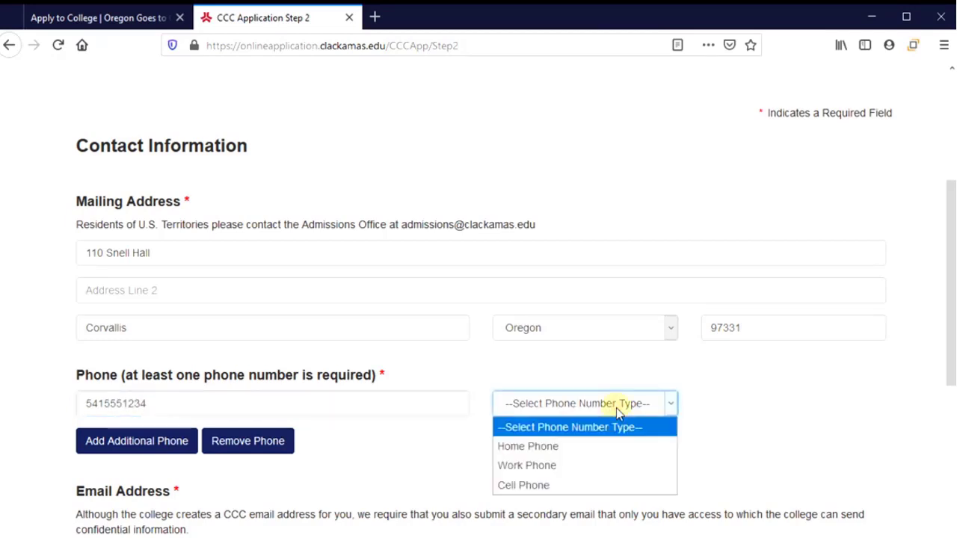
click(598, 487)
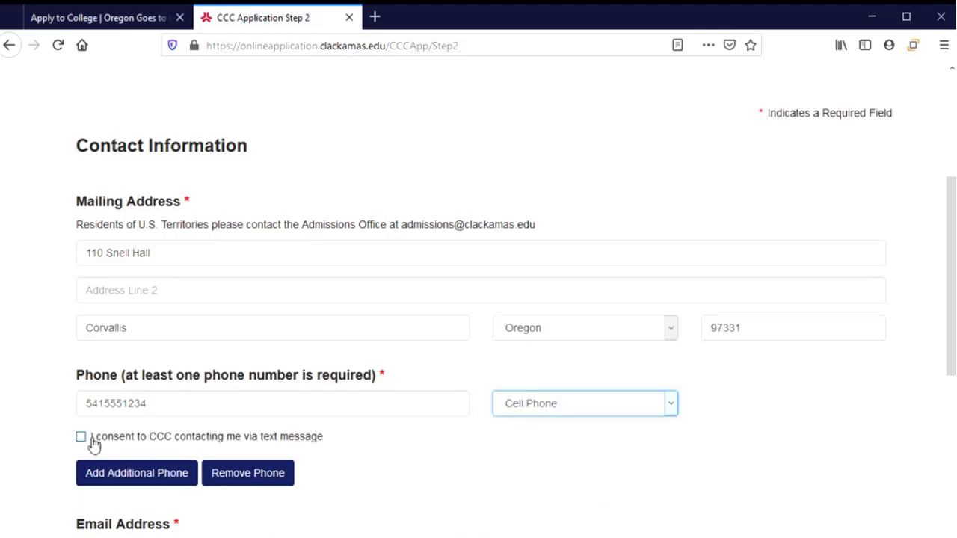
scroll(142, 436, down, 3)
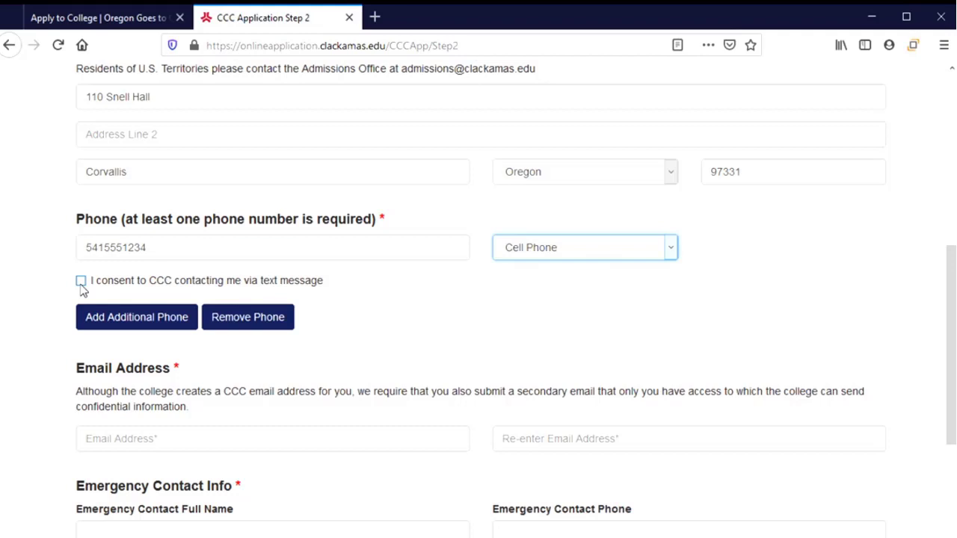
click(81, 281)
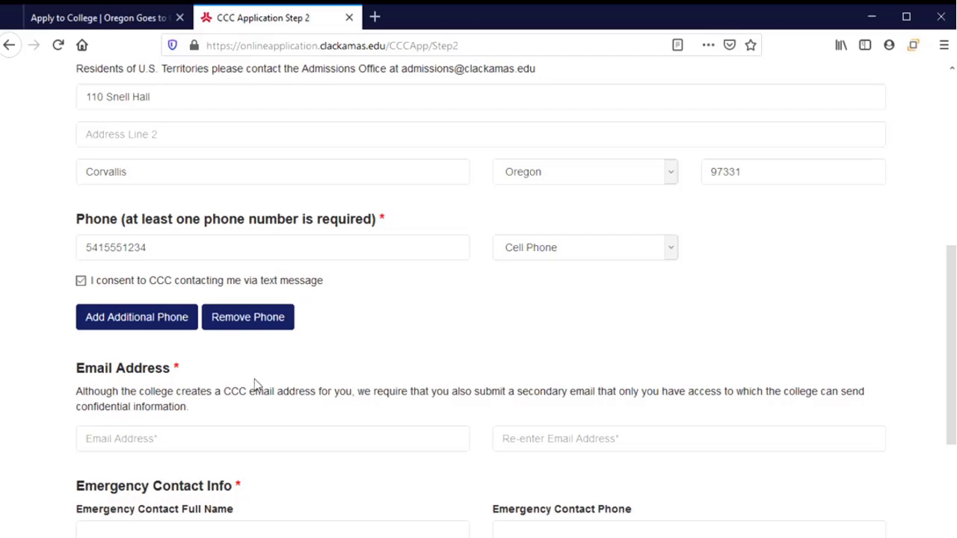
scroll(255, 384, down, 2)
Enter the applicant's secondary email address in both the Email and Re-enter Email fields.
scroll(224, 352, down, 1)
click(212, 292)
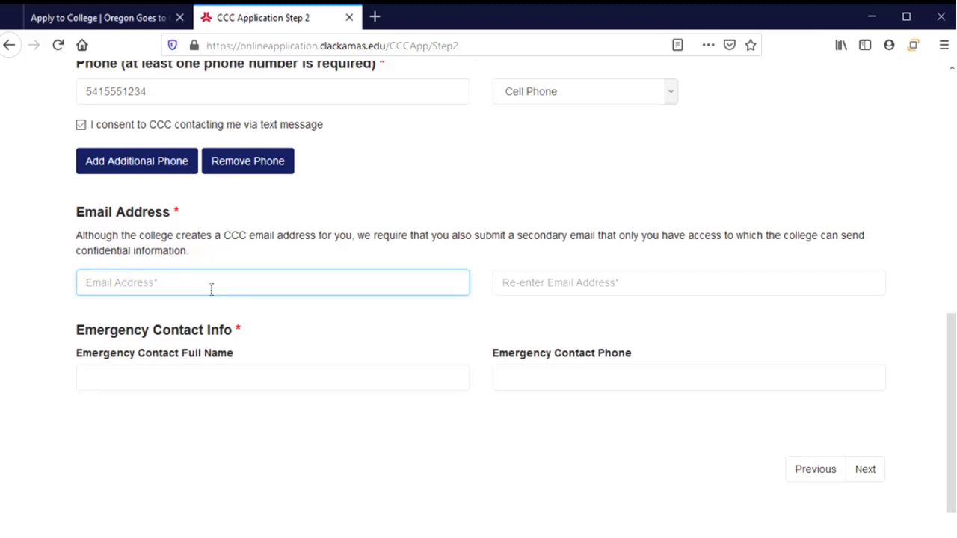
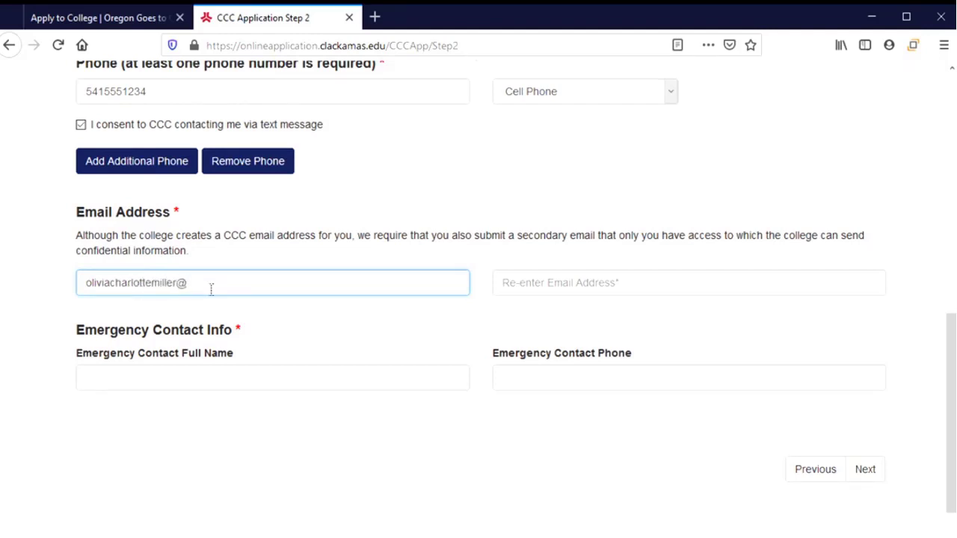
key(Tab)
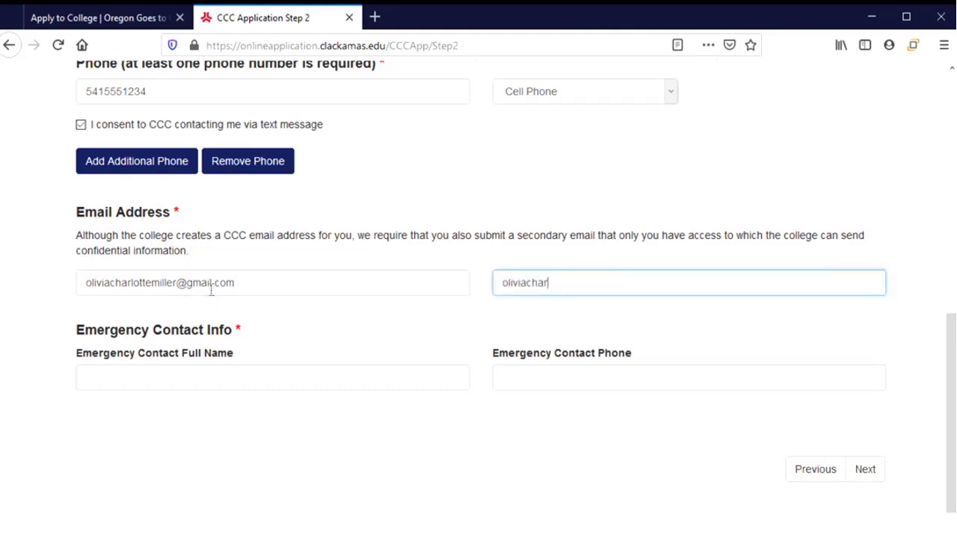
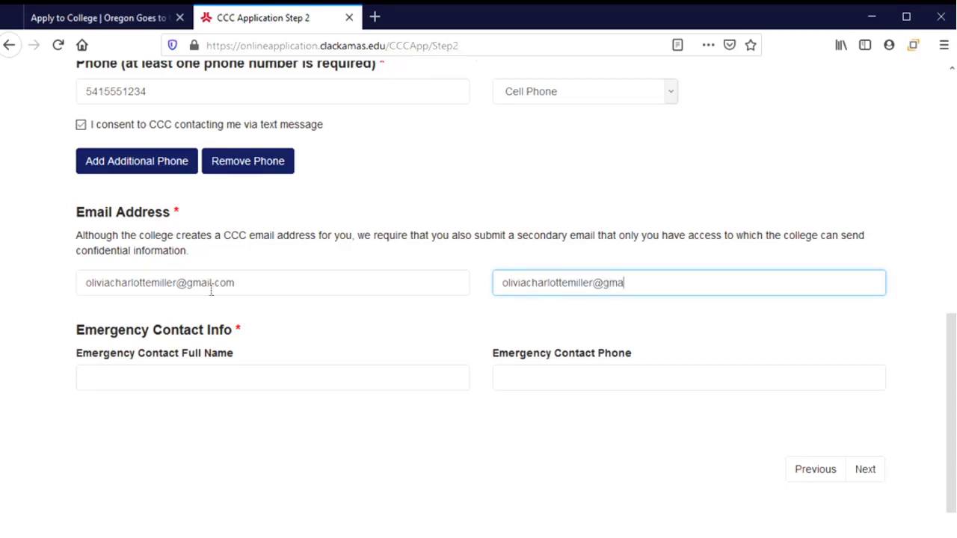
click(296, 382)
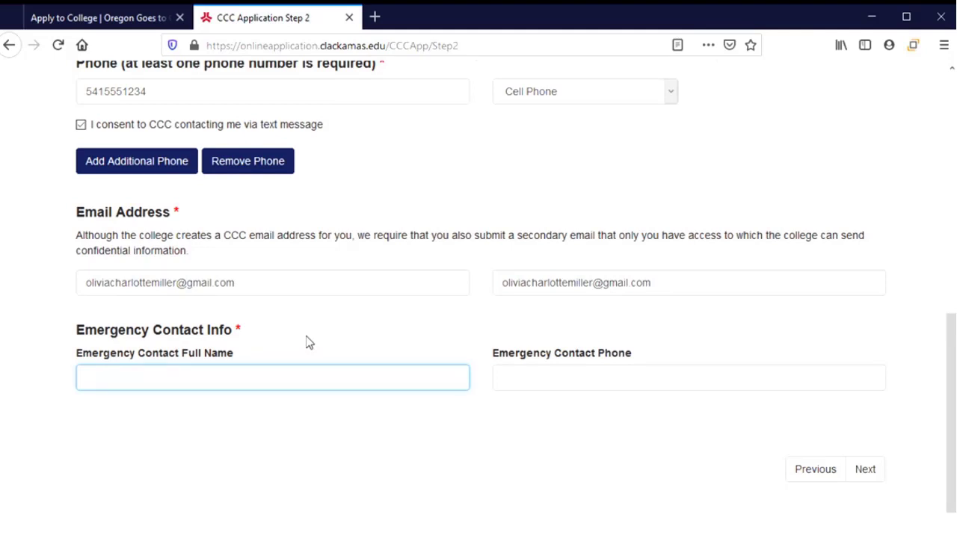
Enter the emergency contact's full name and phone number.
text(Jen)
key(BackSpace)
key(BackSpace)
key(Tab)
text(5)
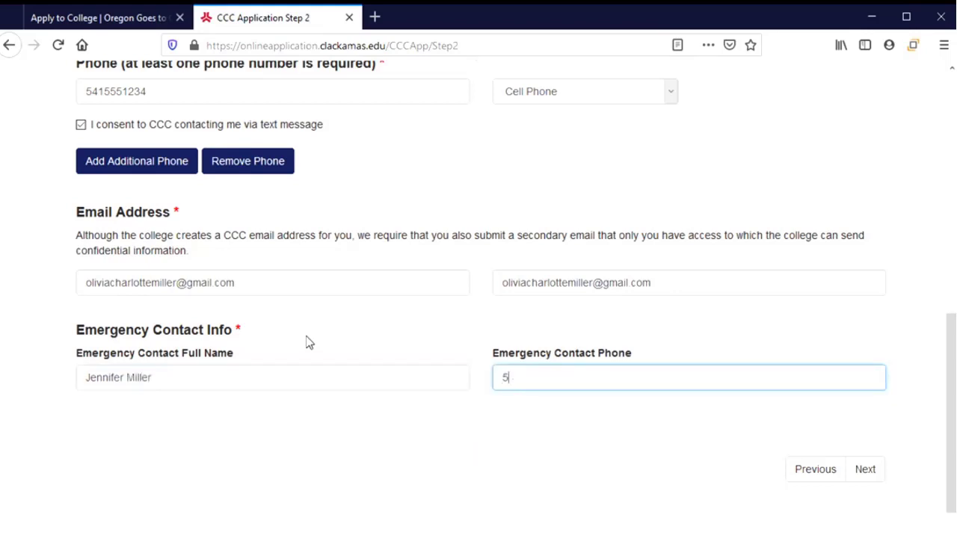
text(41555)
Finish the emergency contact phone number and continue to Step 3 Education Intent.
text(89)
click(865, 469)
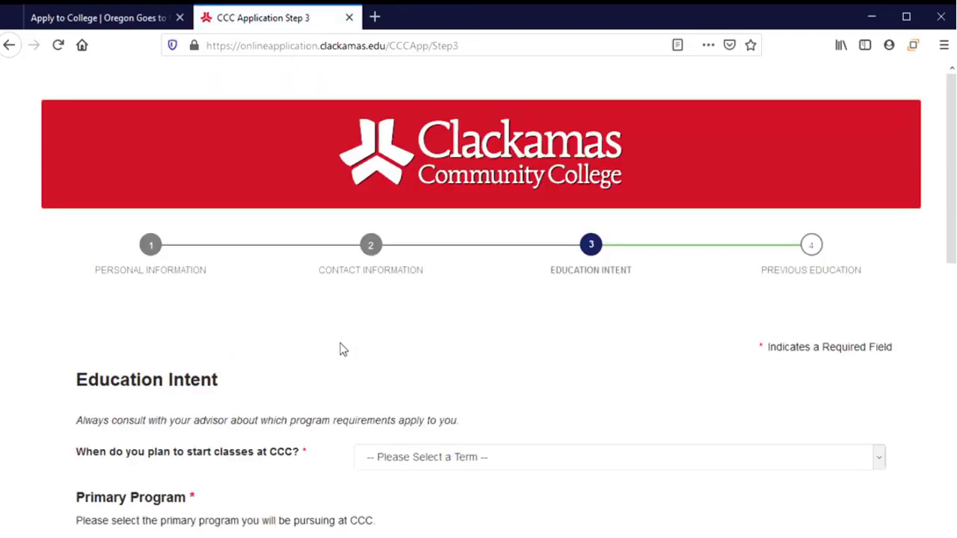
scroll(340, 349, down, 4)
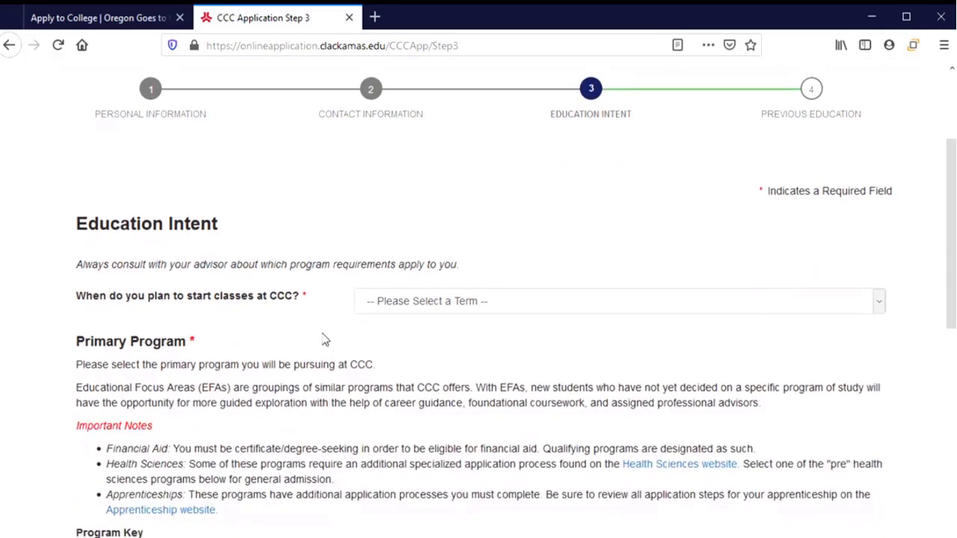
scroll(326, 340, down, 2)
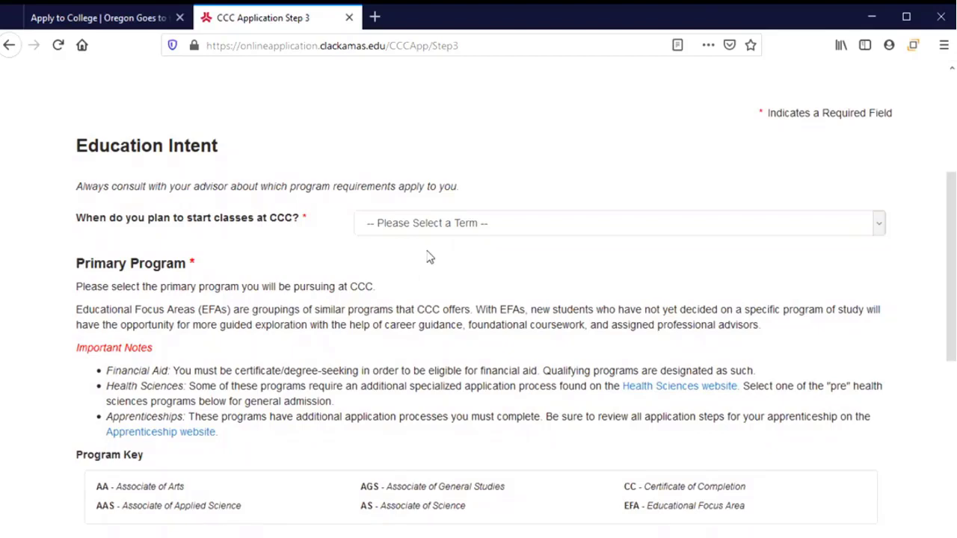
Set the planned start term to Summer Term 2021.
scroll(430, 257, down, 2)
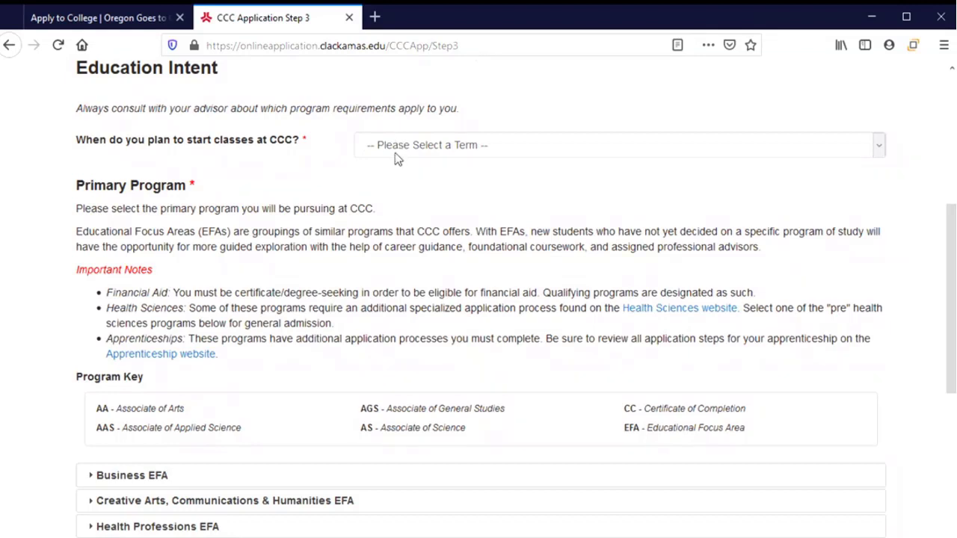
click(435, 154)
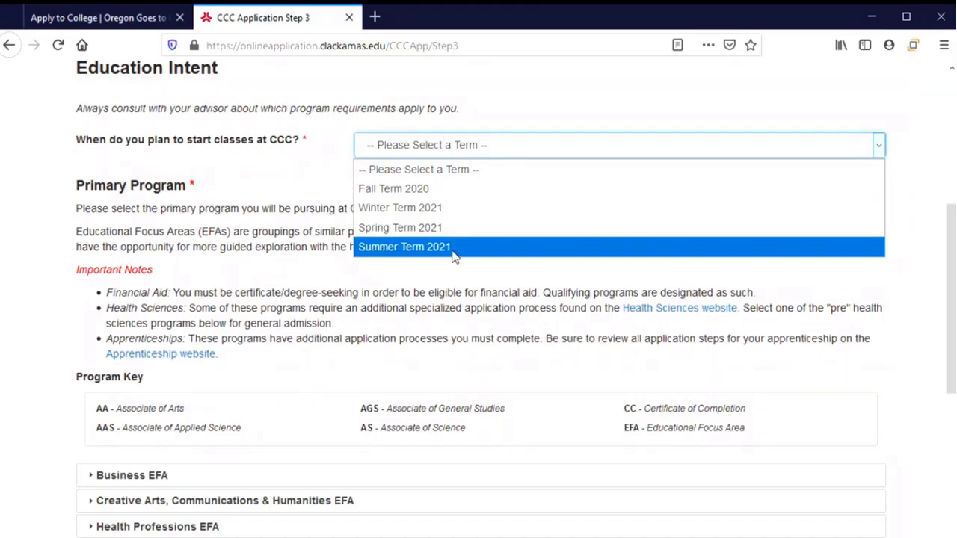
click(461, 255)
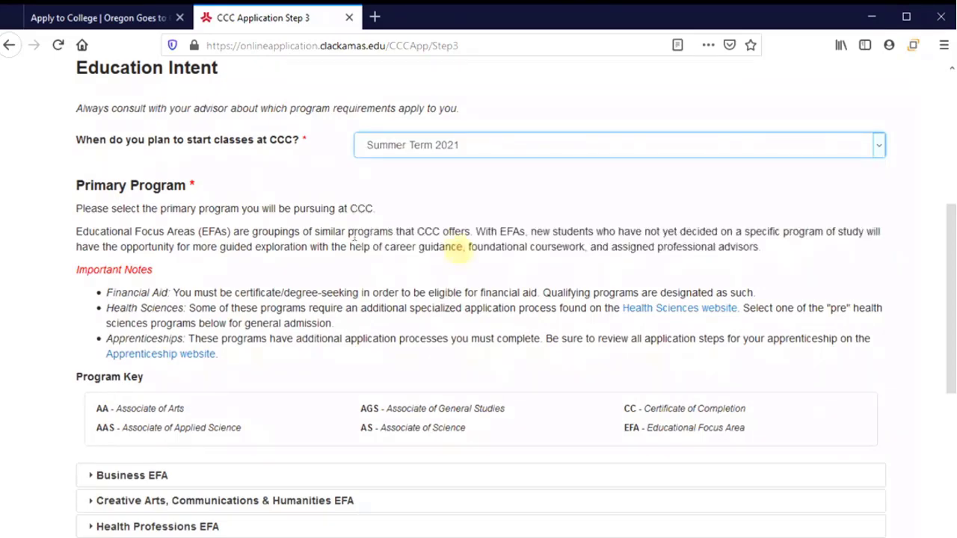
scroll(280, 207, down, 2)
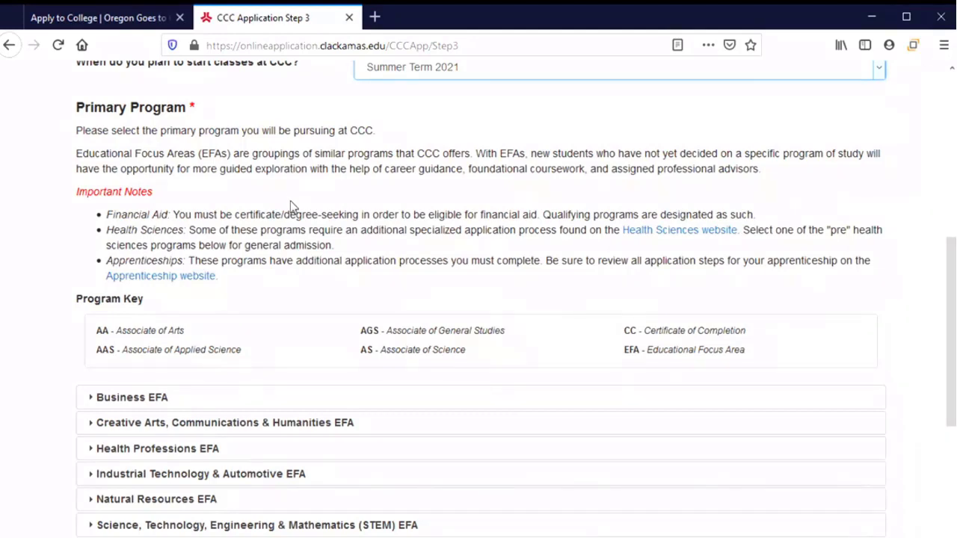
scroll(291, 201, down, 2)
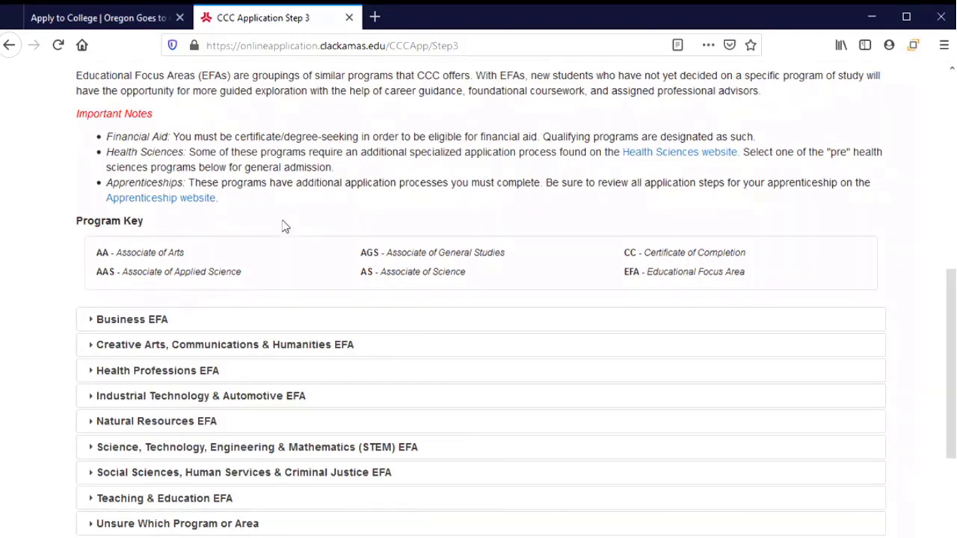
scroll(282, 229, down, 1)
scroll(283, 234, down, 1)
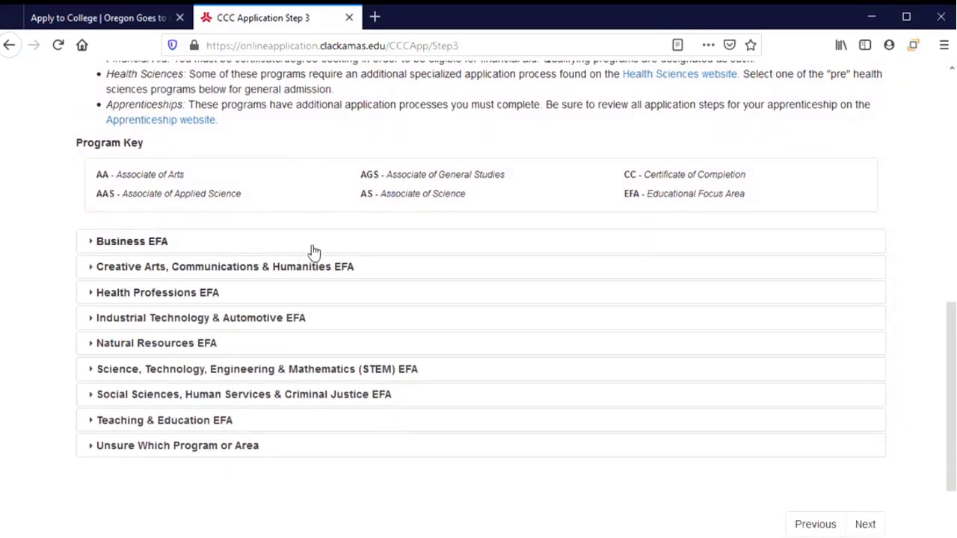
scroll(304, 133, up, 1)
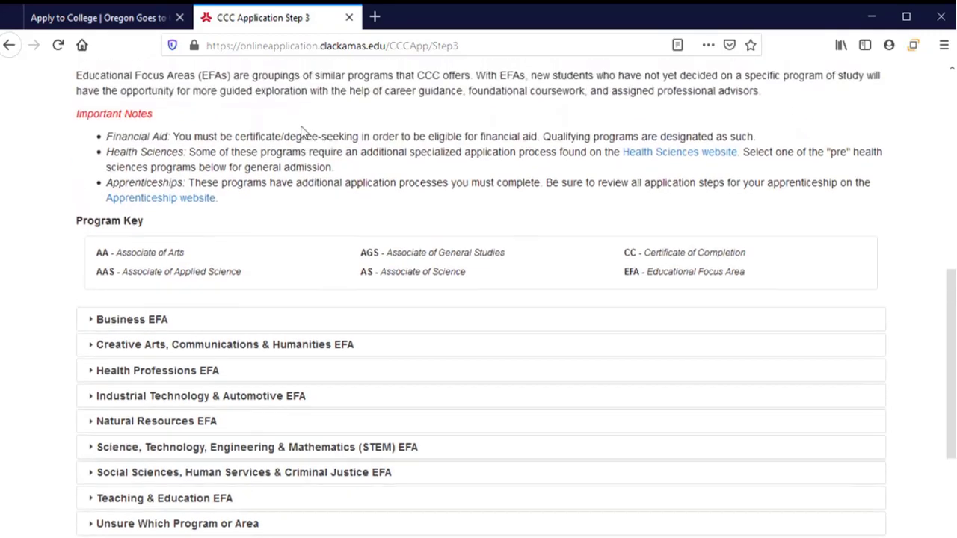
scroll(303, 138, down, 1)
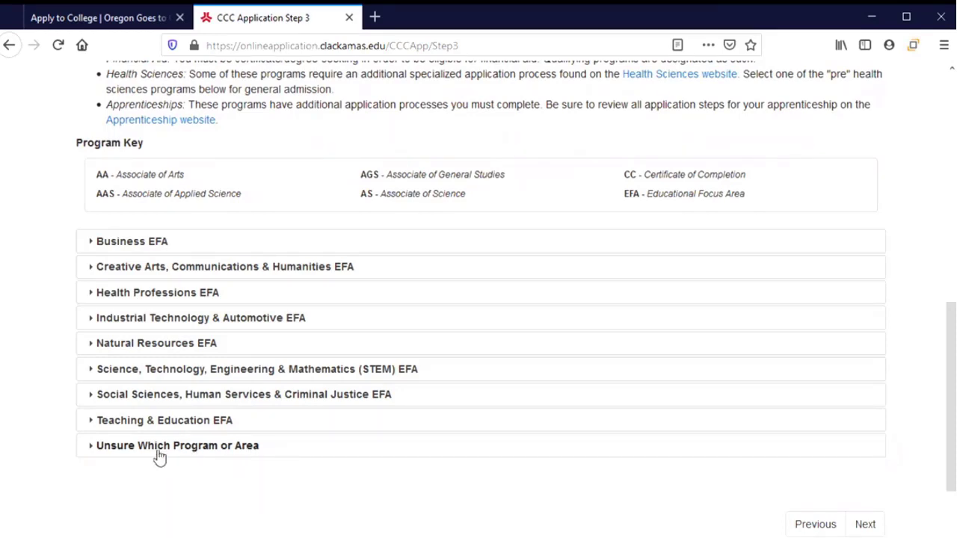
Under Unsure Which Program or Area, select the Social Sciences, Human Services & Criminal Justice EFA and confirm it.
click(312, 453)
scroll(309, 452, down, 2)
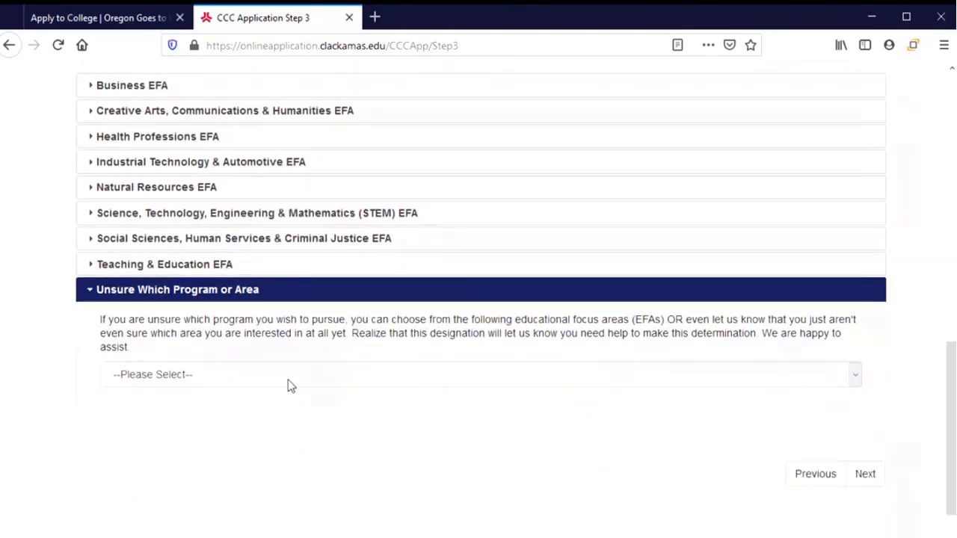
click(300, 381)
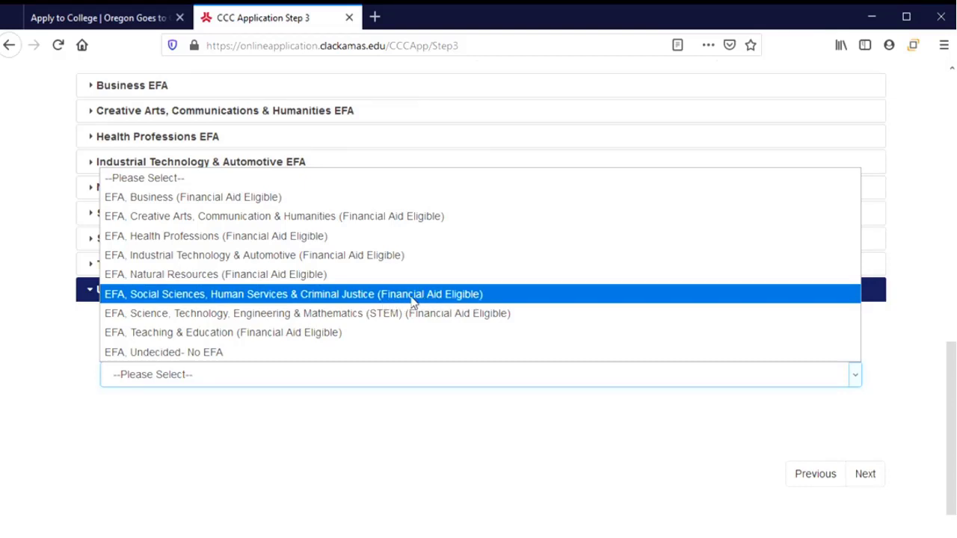
click(413, 299)
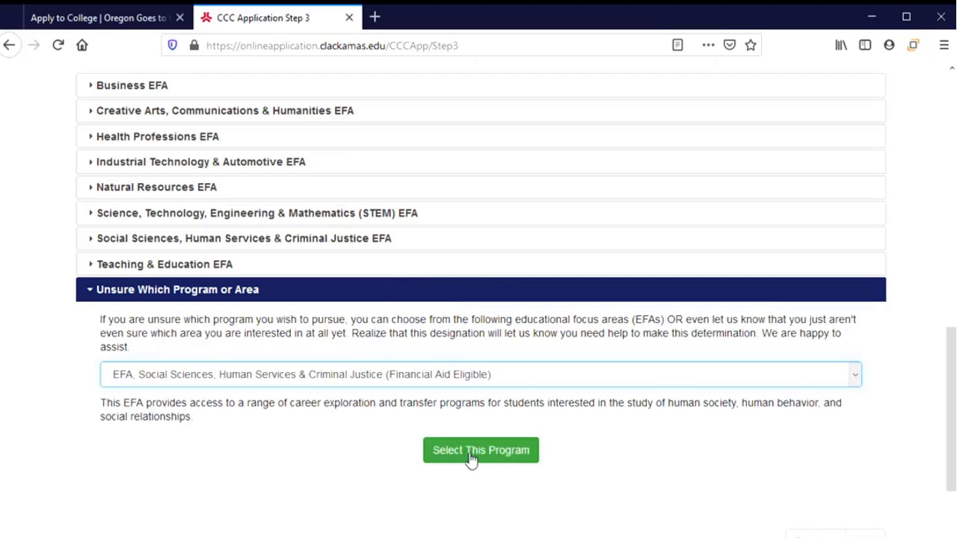
click(471, 453)
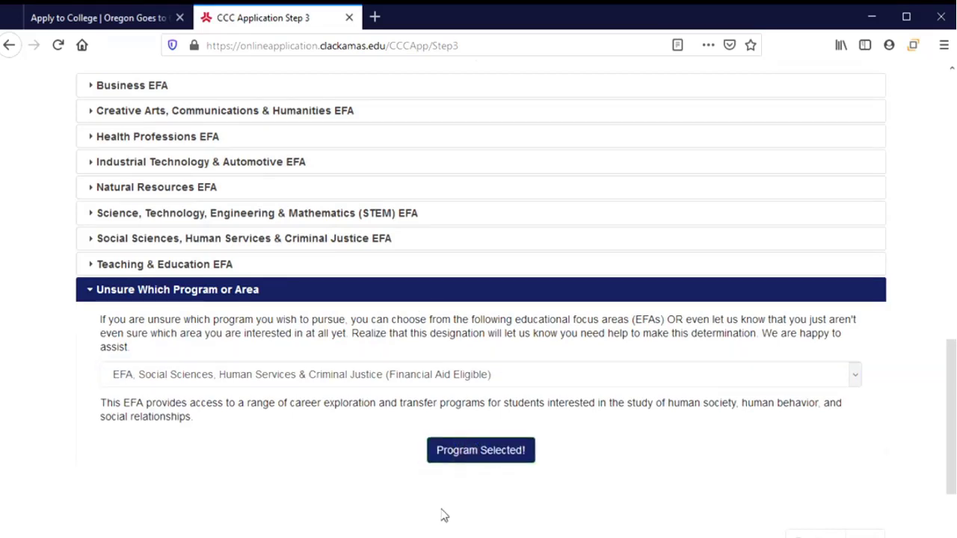
scroll(806, 472, down, 2)
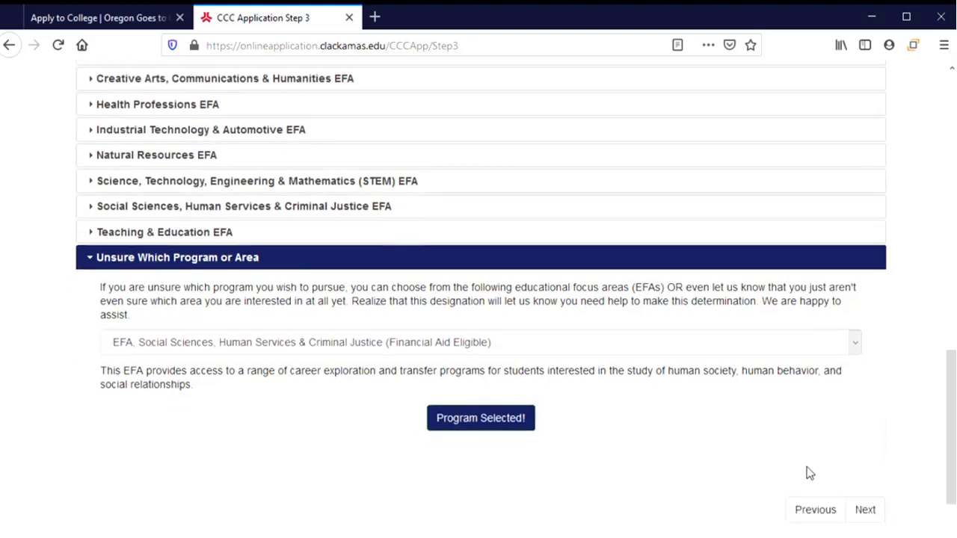
Advance to Step 4 Previous Education and answer Yes to being first in the family to attend college.
click(862, 471)
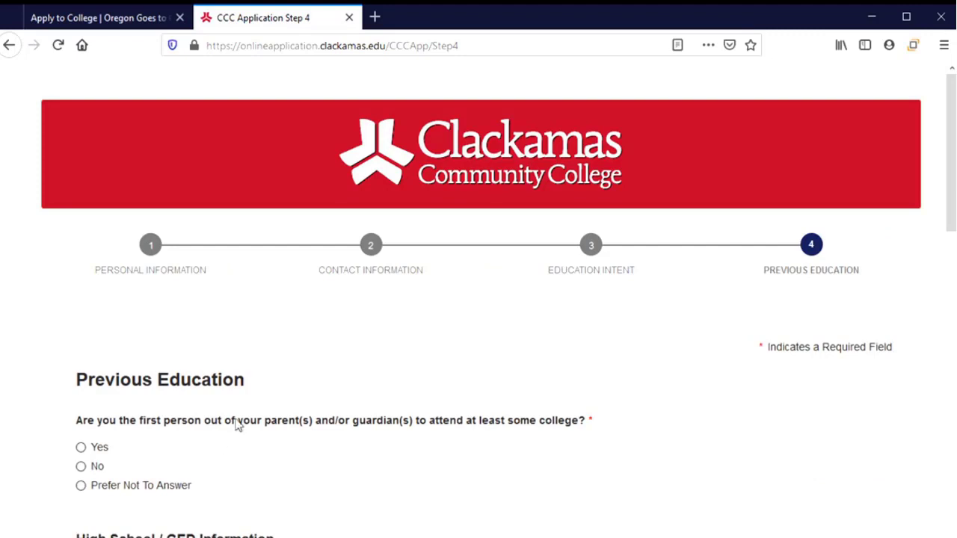
scroll(312, 390, down, 3)
scroll(312, 391, down, 2)
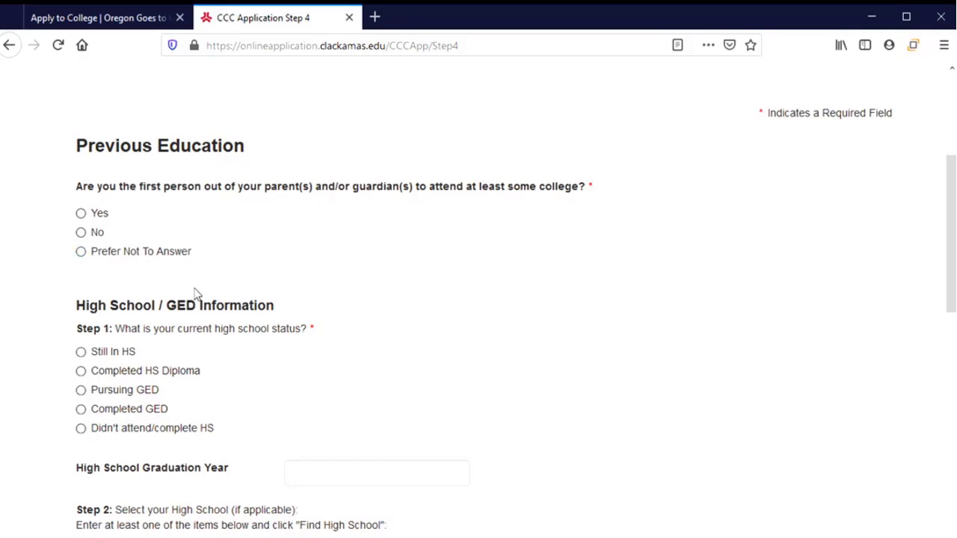
click(98, 220)
scroll(277, 281, down, 3)
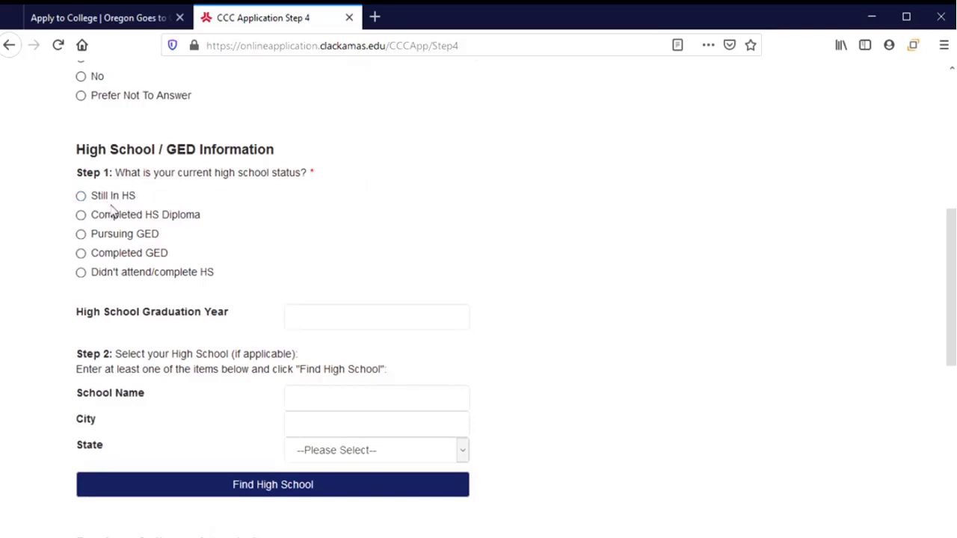
Mark high school status as Still In HS, graduation year 2021, GPA 3.2.
click(112, 202)
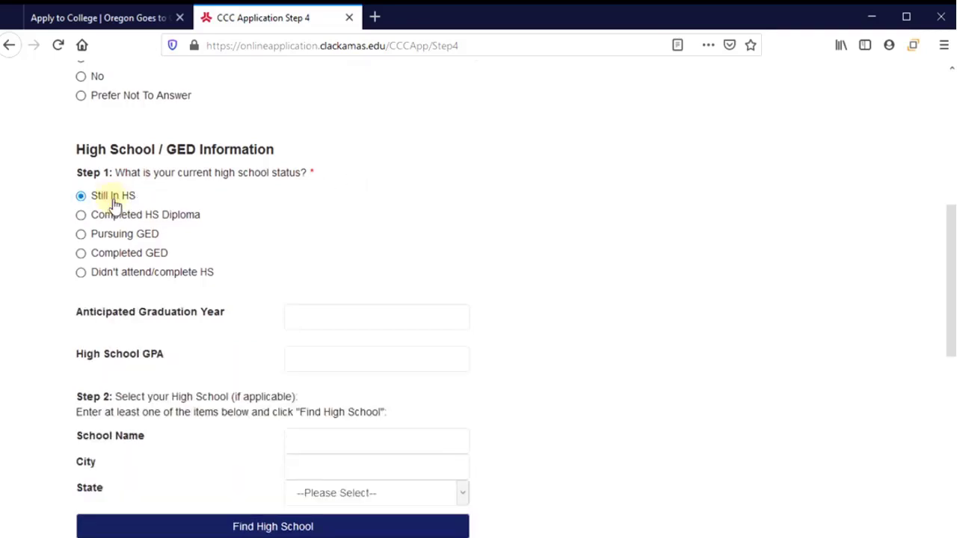
click(363, 322)
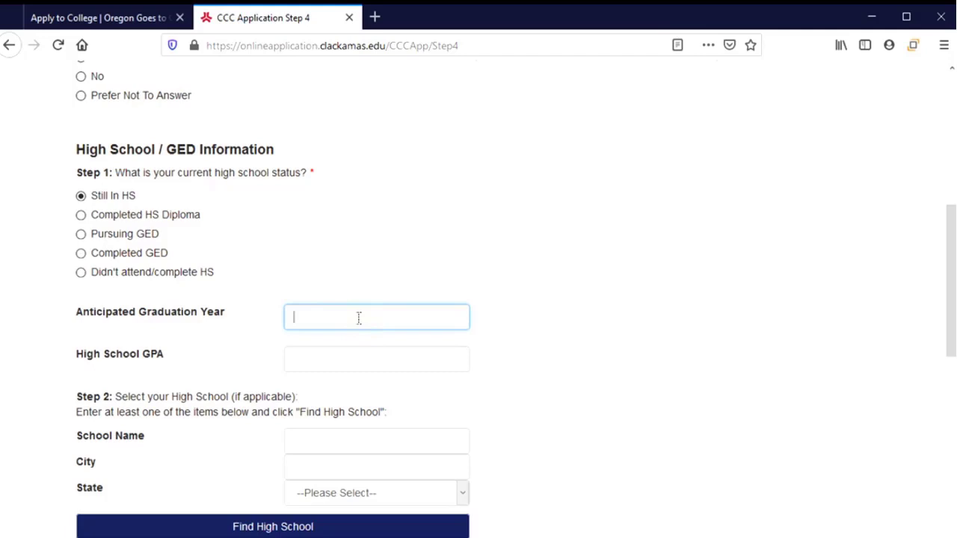
text(2021)
click(314, 362)
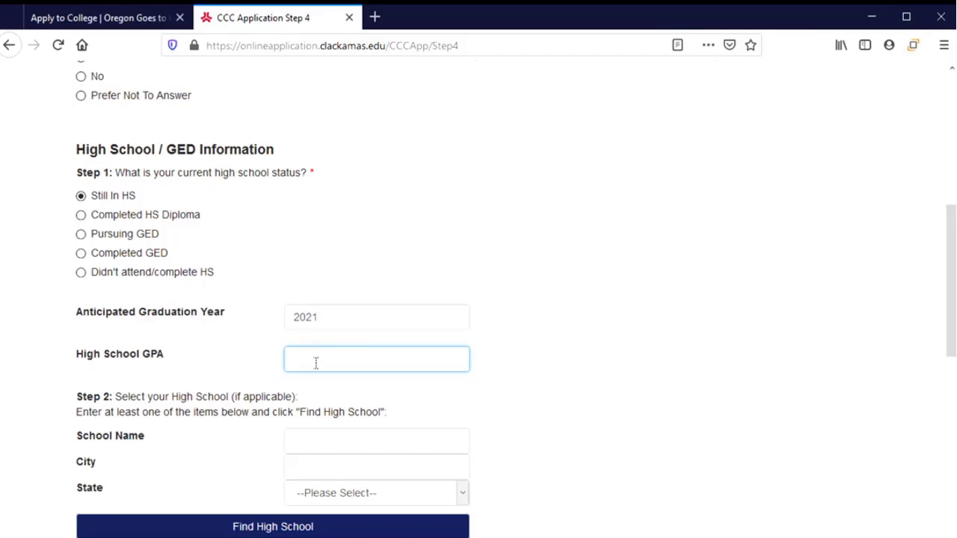
text(3.2)
scroll(202, 456, down, 4)
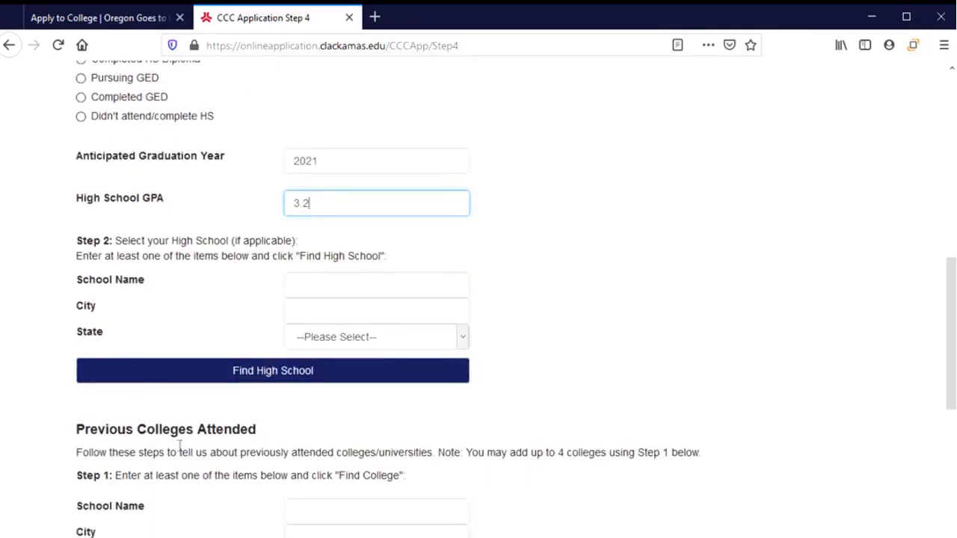
Search for 'Corvallis High School' and select the first result, in Corvallis, MT.
click(384, 282)
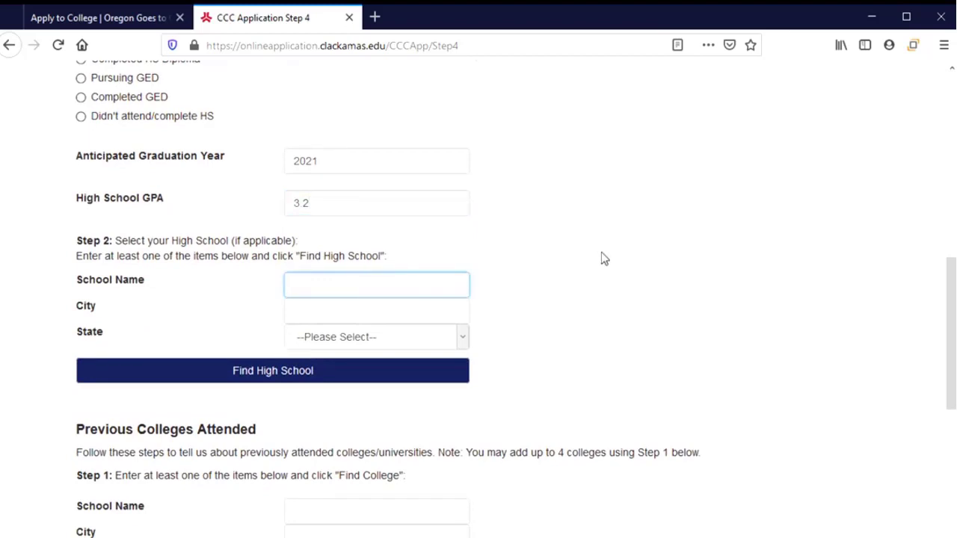
text(Corvallis High School)
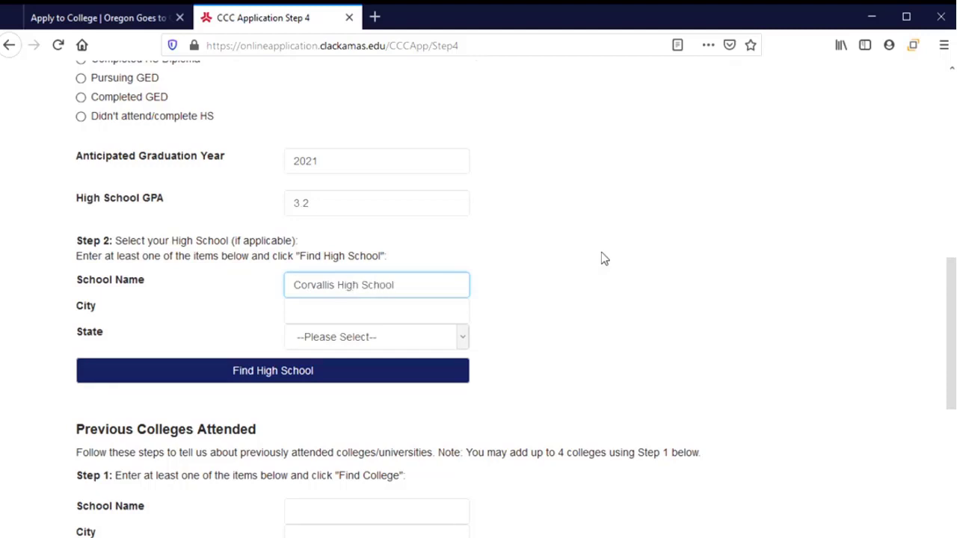
click(263, 376)
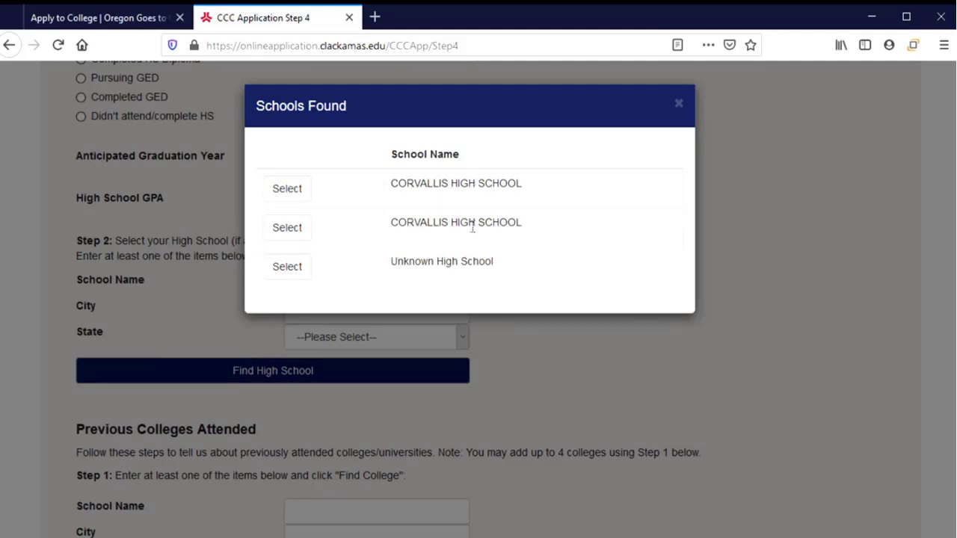
click(300, 196)
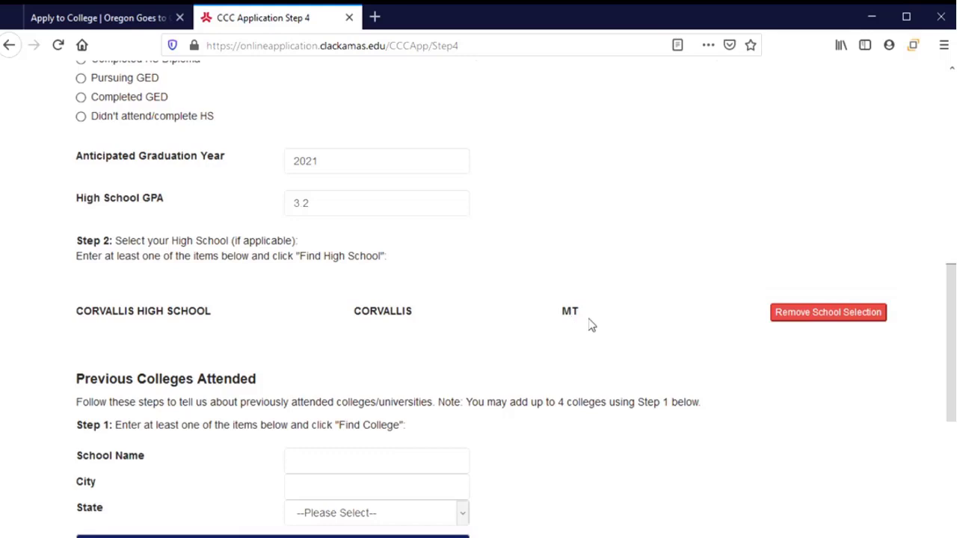
Remove the Corvallis, MT school and select the Corvallis High School in Corvallis, OR instead.
click(814, 316)
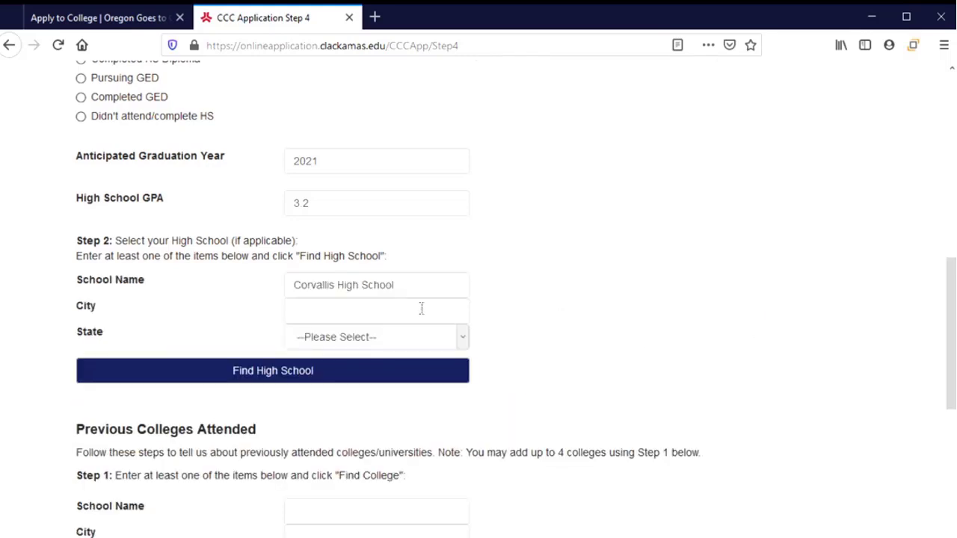
click(322, 375)
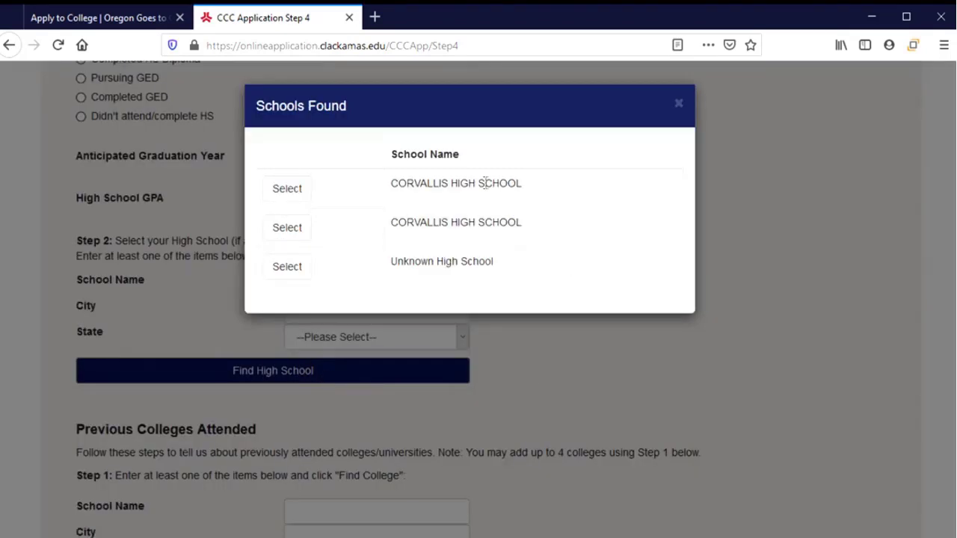
click(292, 237)
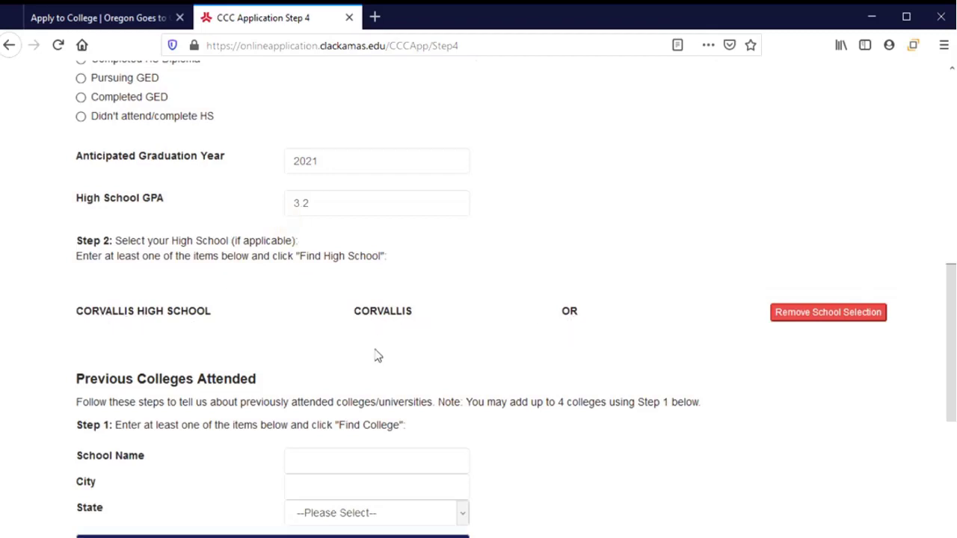
scroll(344, 345, down, 4)
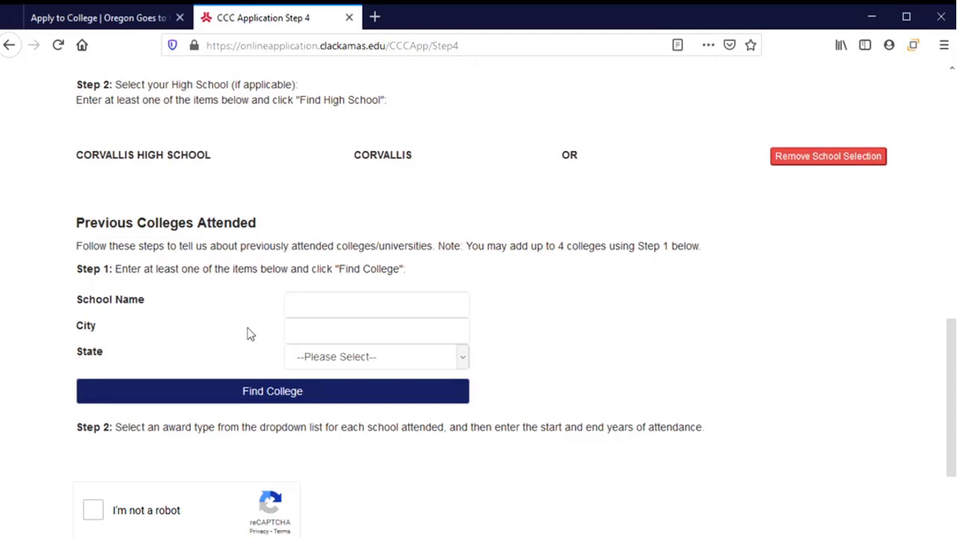
scroll(190, 315, down, 2)
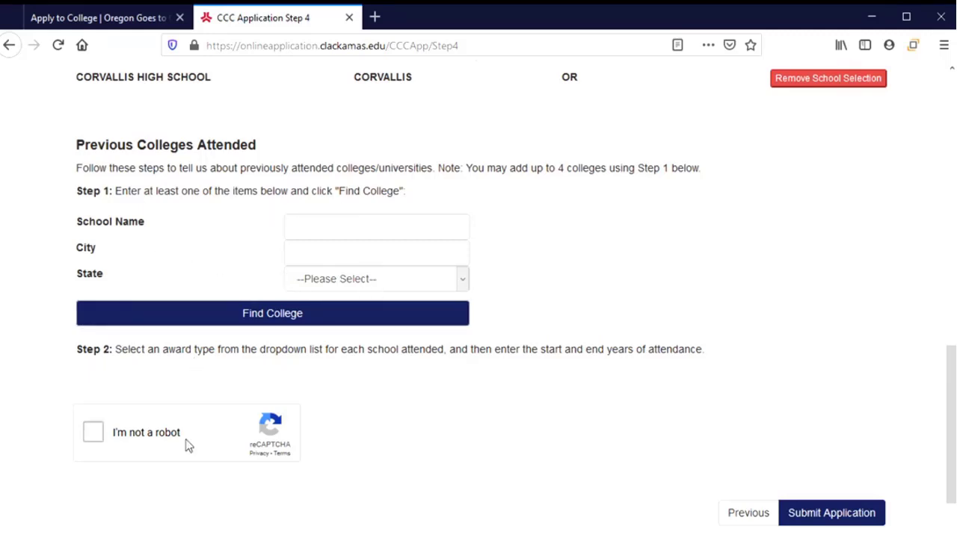
Tick 'I'm not a robot', select the five traffic light tiles, then skip the fire hydrant challenge.
click(94, 434)
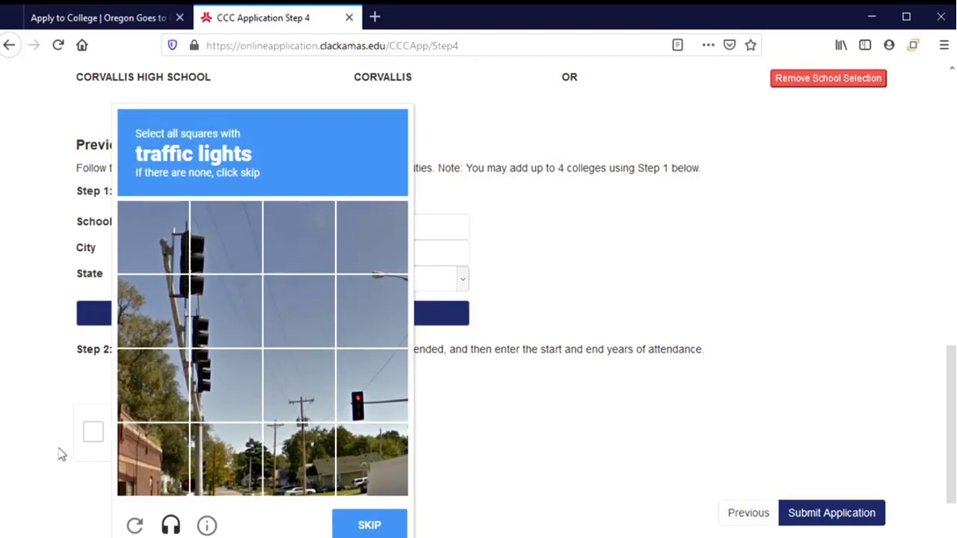
click(160, 239)
click(224, 239)
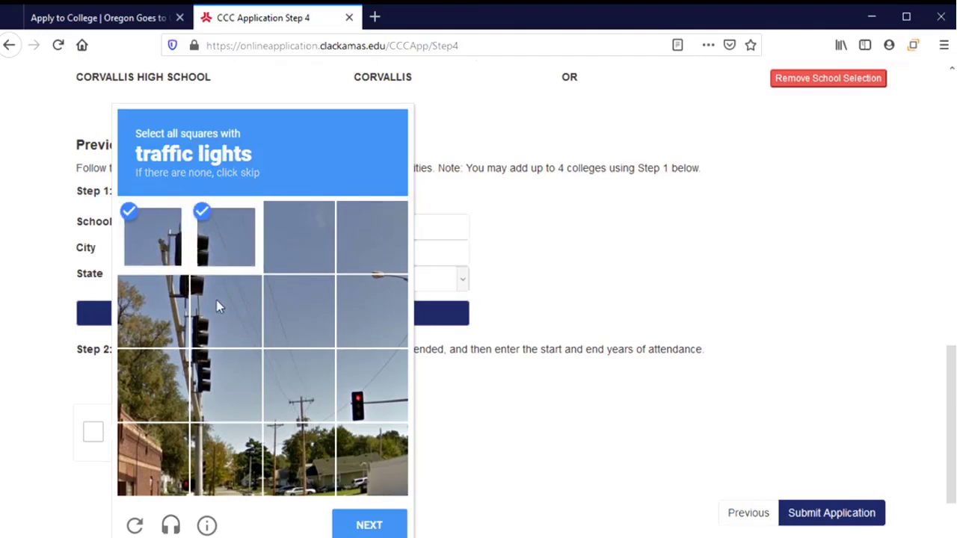
click(217, 318)
click(220, 386)
click(392, 389)
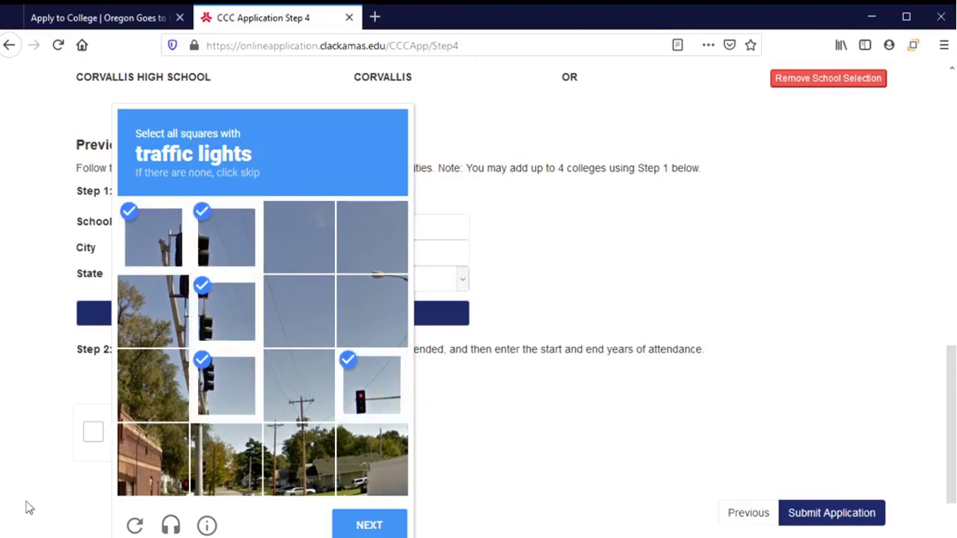
click(374, 525)
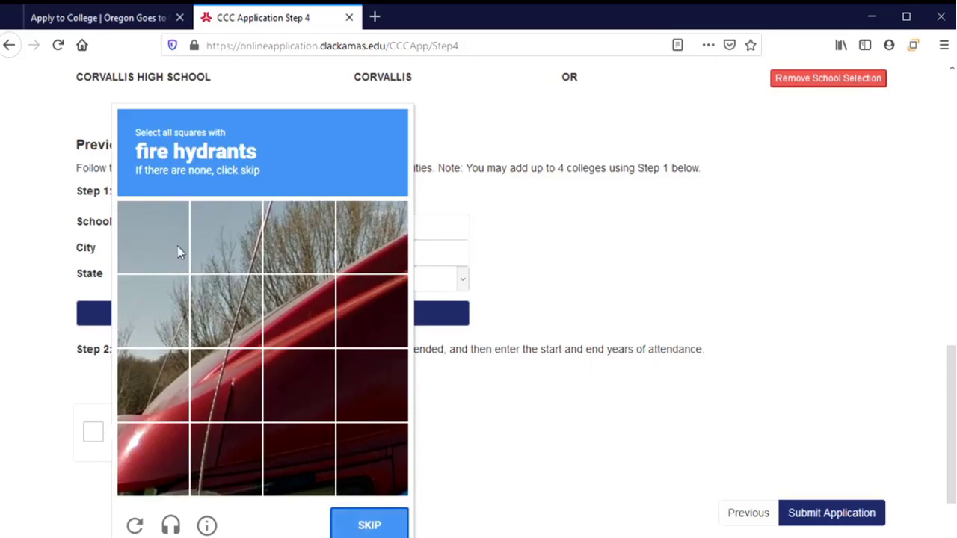
click(364, 528)
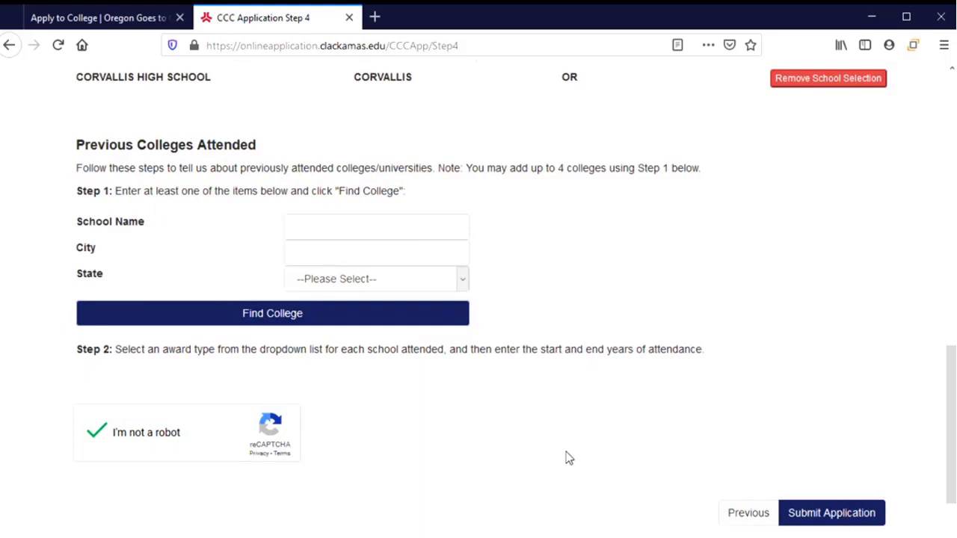
scroll(532, 474, down, 2)
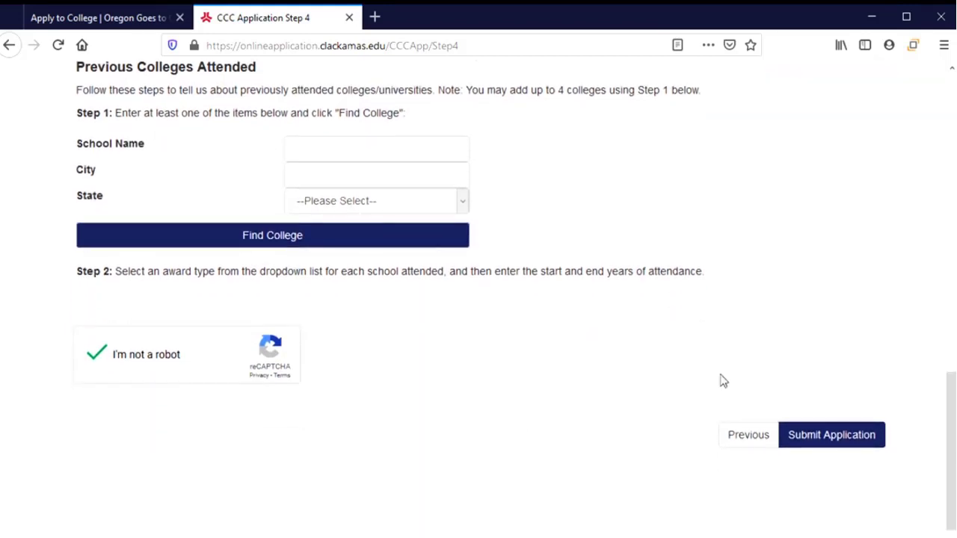